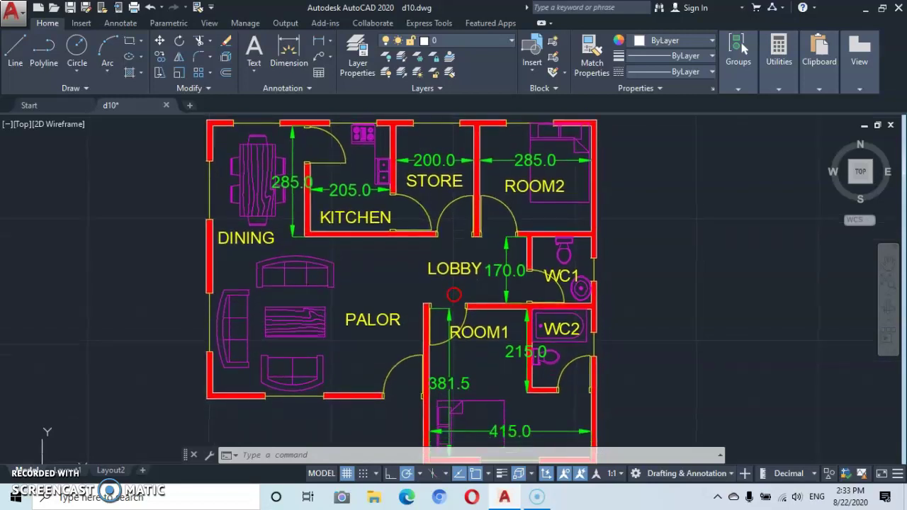
# Create a new layer named walls in the floor plan drawing.
pyautogui.moveTo(450, 295)
pyautogui.mouseDown(button='middle')
pyautogui.moveTo(455, 261)
pyautogui.moveTo(455, 293)
pyautogui.mouseUp(button='middle')
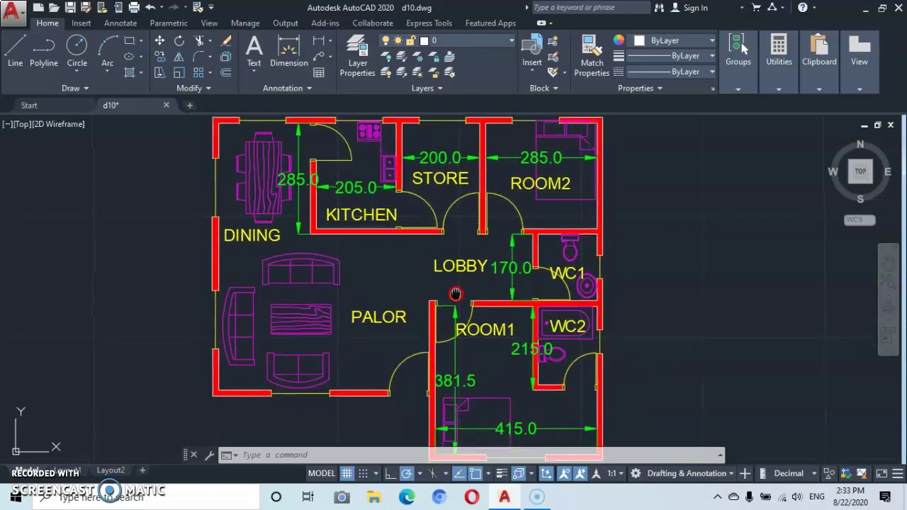
pyautogui.click(512, 42)
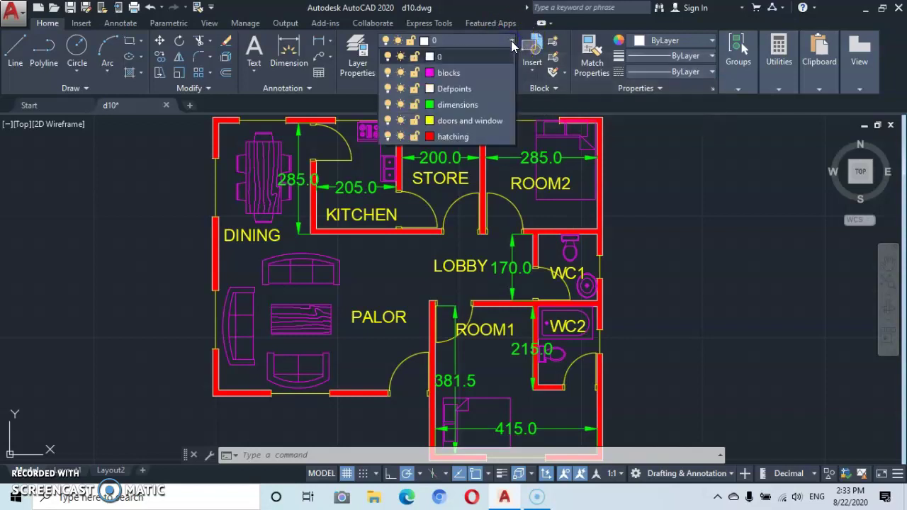
pyautogui.click(524, 107)
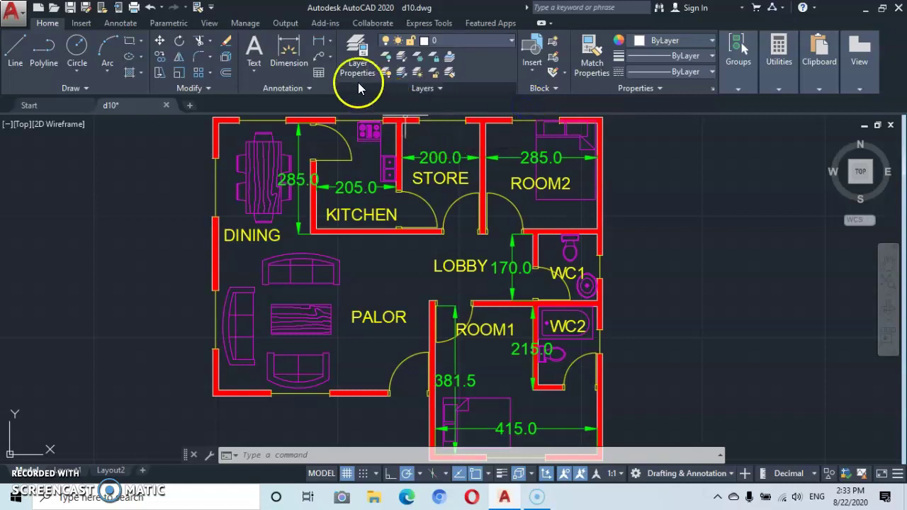
pyautogui.click(356, 61)
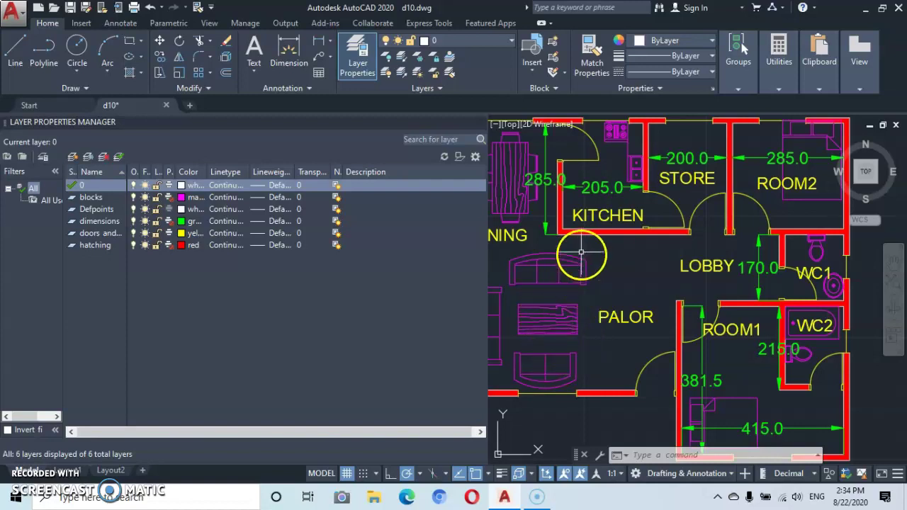
pyautogui.moveTo(565, 305)
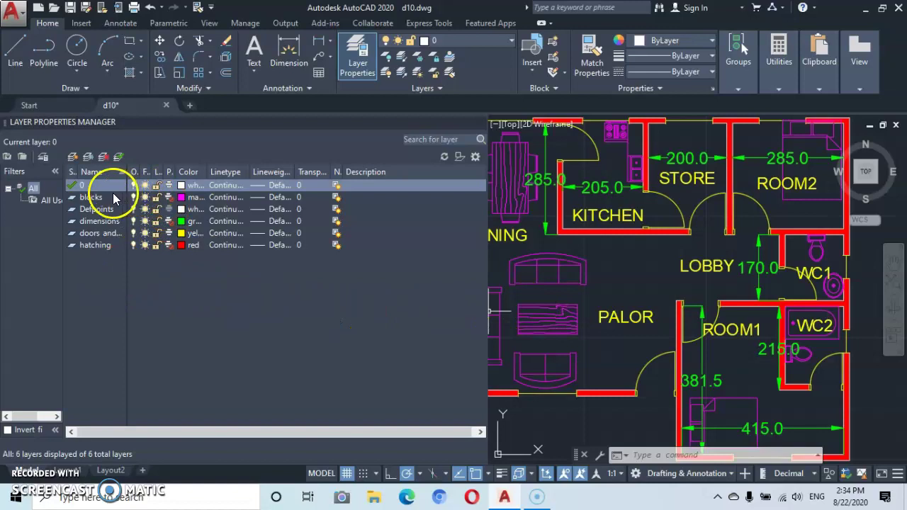
pyautogui.click(73, 157)
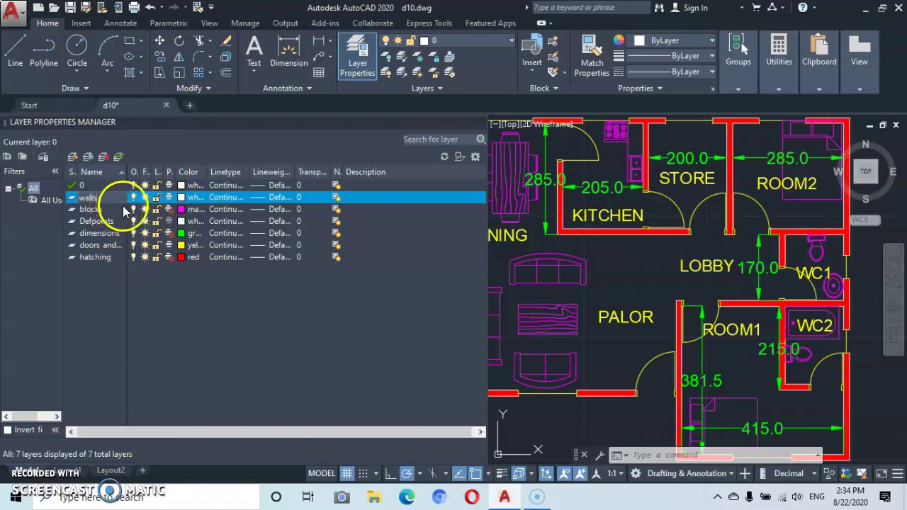
# Lock the blocks, Defpoints, dimensions, doors and window, and hatching layers together.
pyautogui.moveTo(140, 210); pyautogui.dragTo(142, 258)
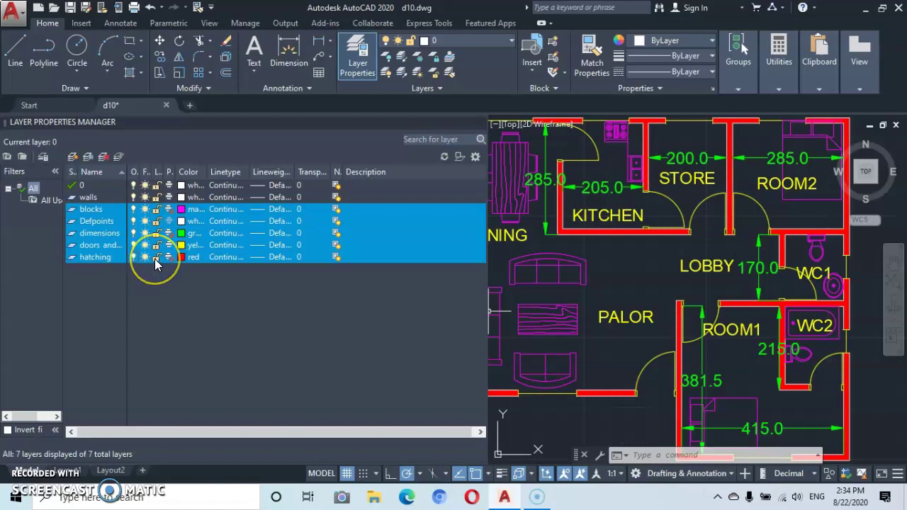
pyautogui.click(156, 260)
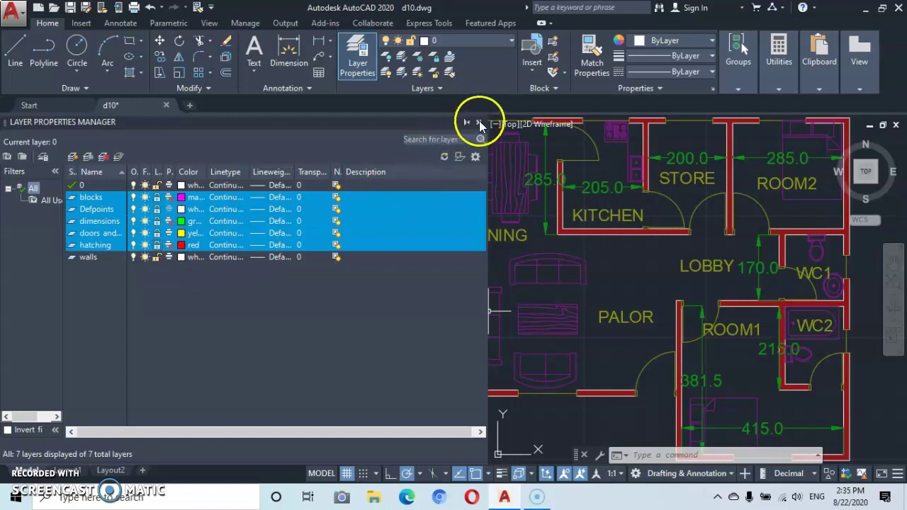
pyautogui.click(479, 123)
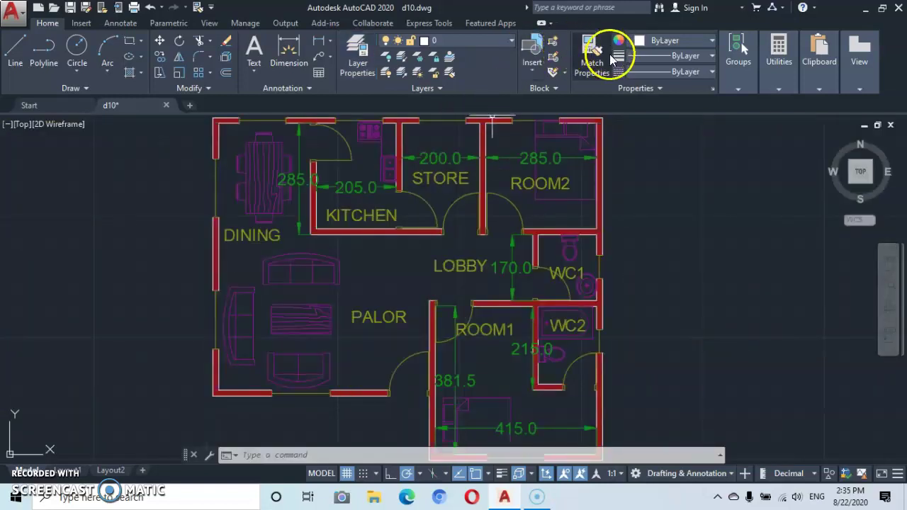
# Make walls the current layer and lock layer 0.
pyautogui.click(512, 40)
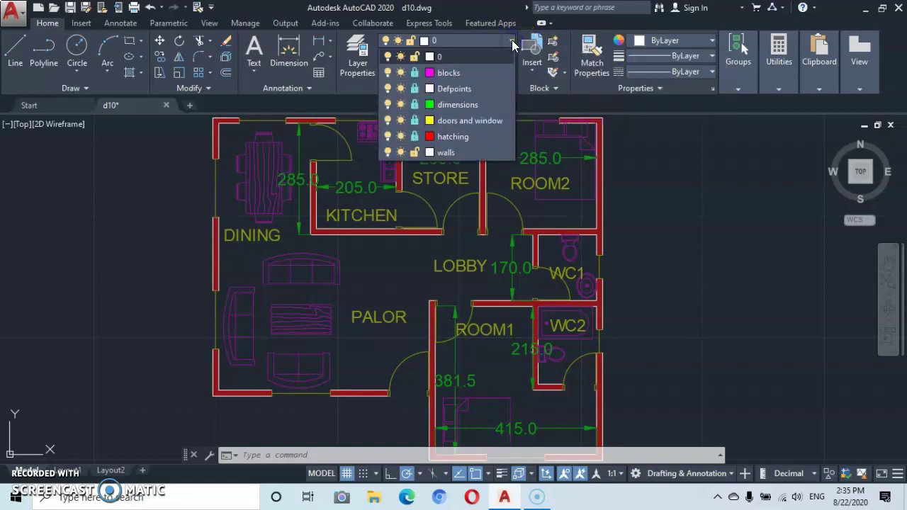
pyautogui.click(445, 152)
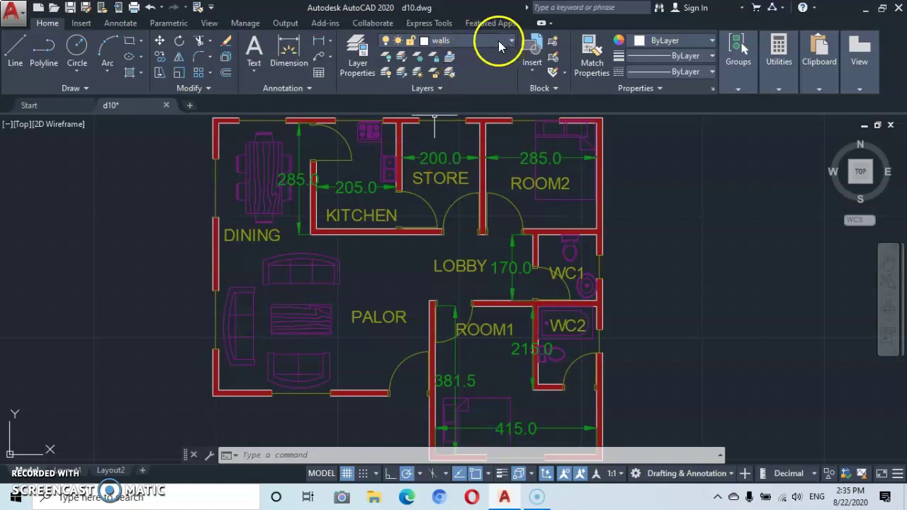
pyautogui.click(362, 65)
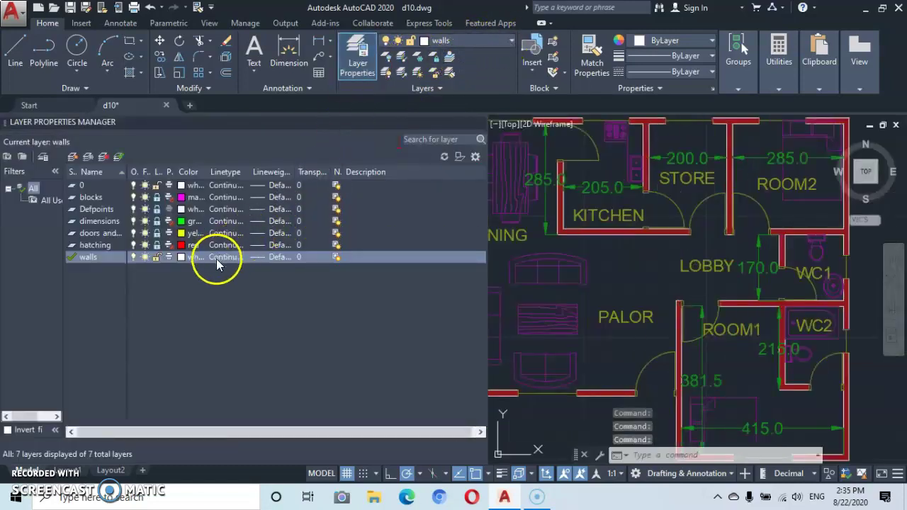
pyautogui.click(156, 187)
pyautogui.click(156, 186)
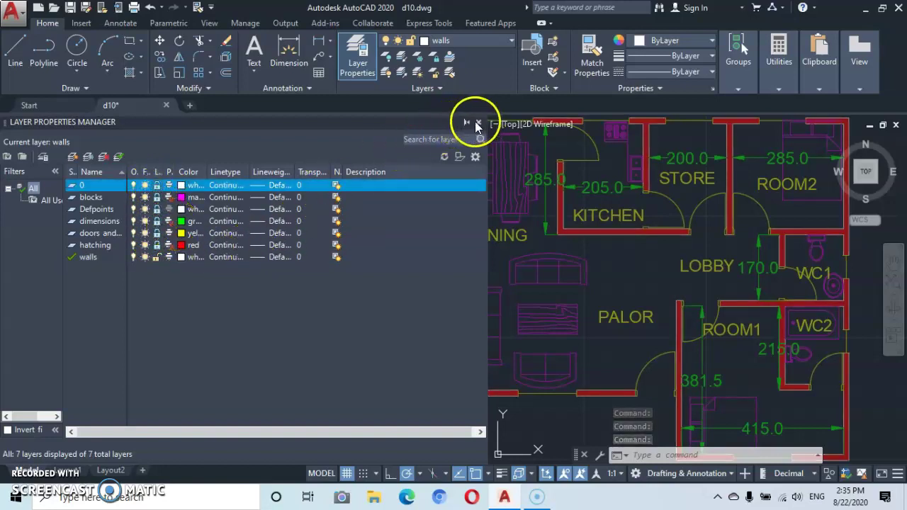
pyautogui.click(479, 124)
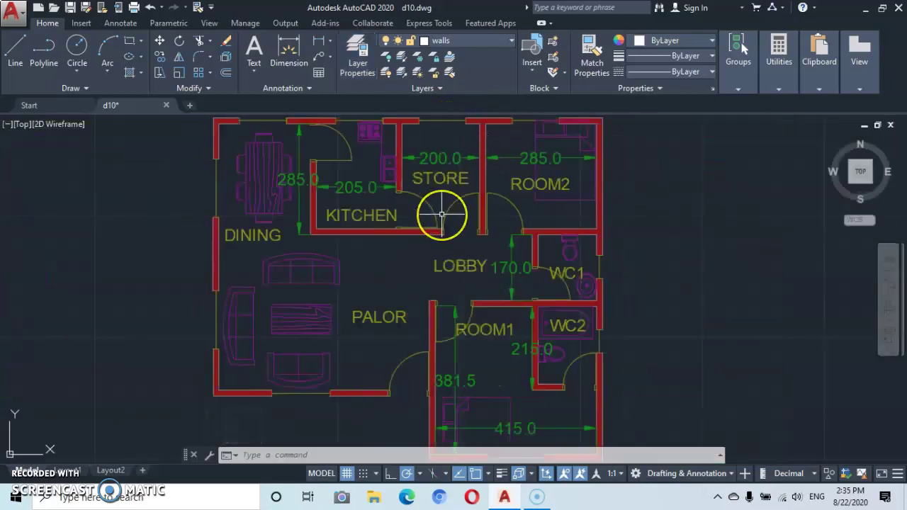
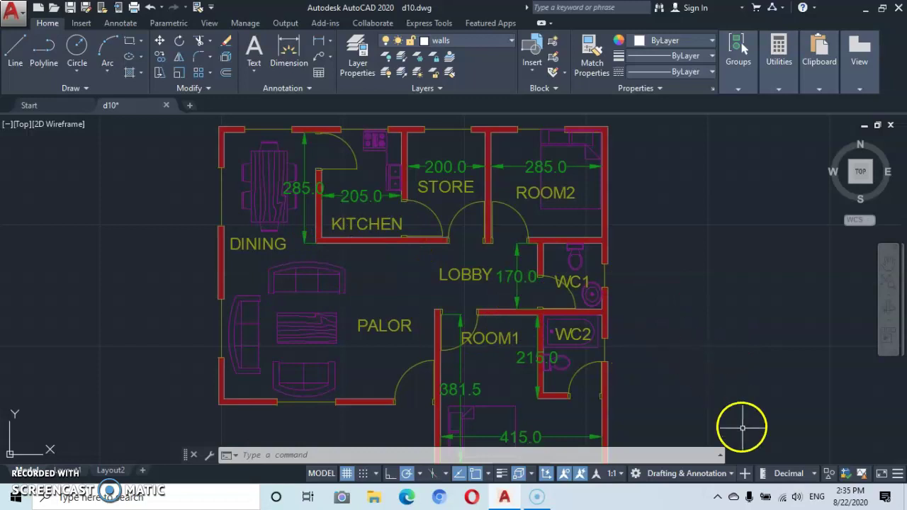
# Switch to the 3D Modeling workspace and show the floor plan in the isometric home view.
pyautogui.click(731, 474)
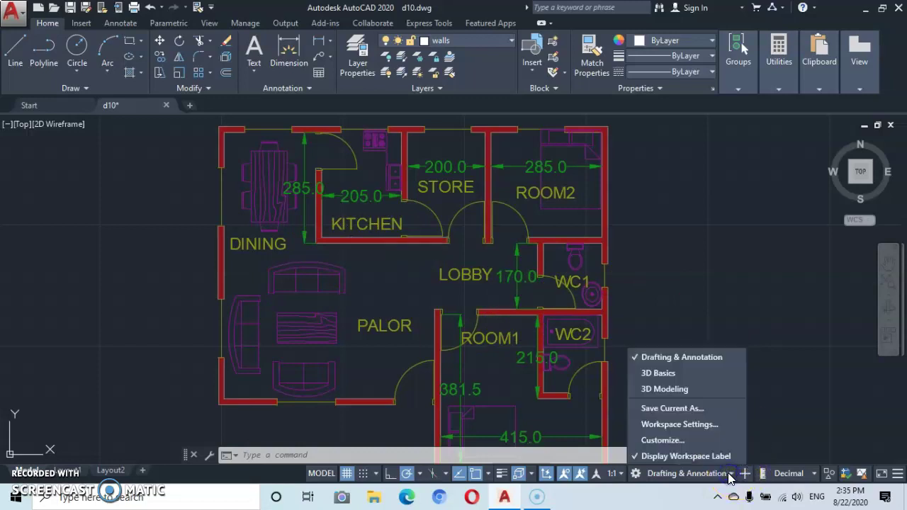
pyautogui.click(656, 390)
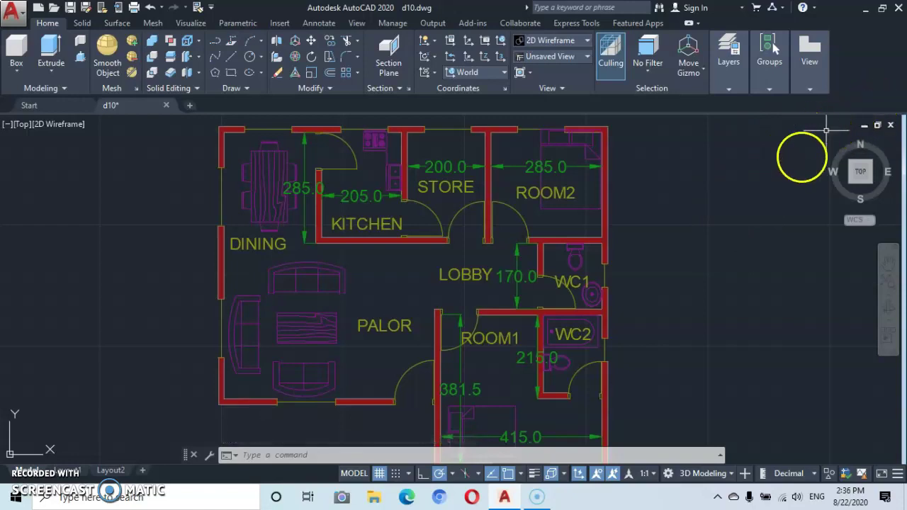
pyautogui.click(771, 170)
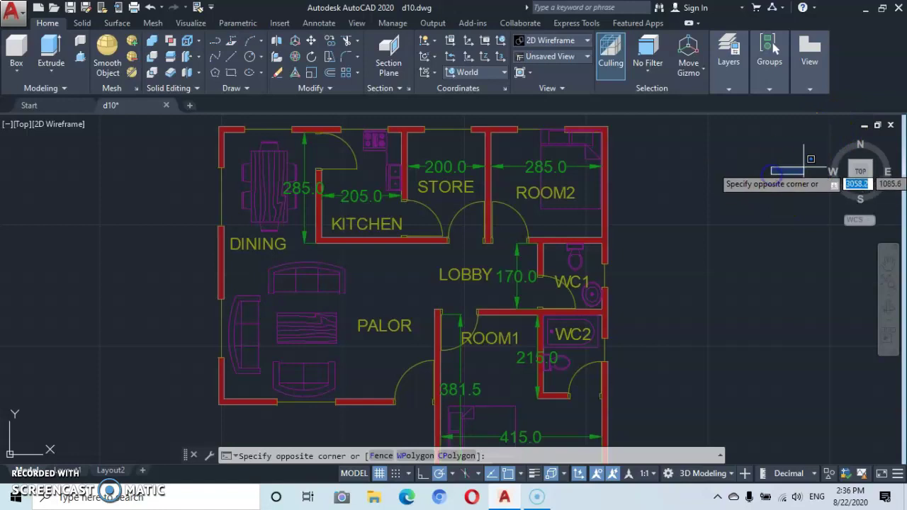
pyautogui.click(779, 162)
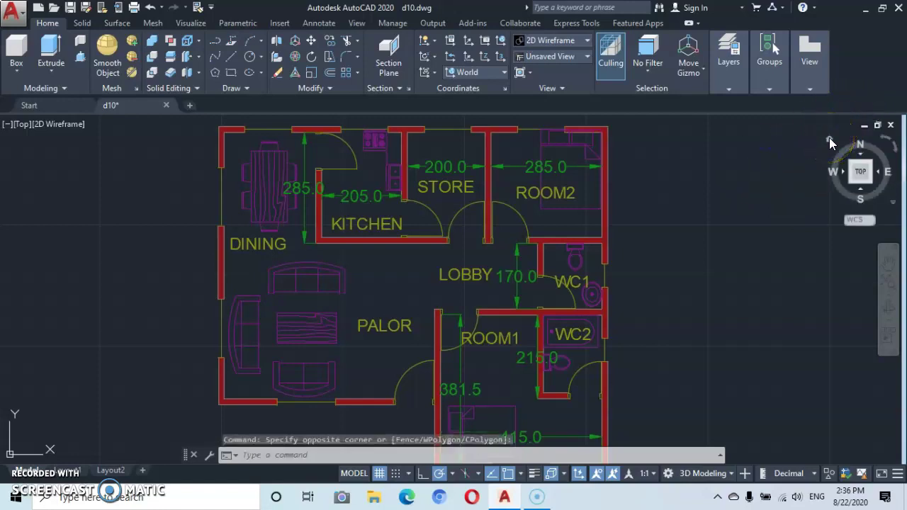
pyautogui.click(830, 141)
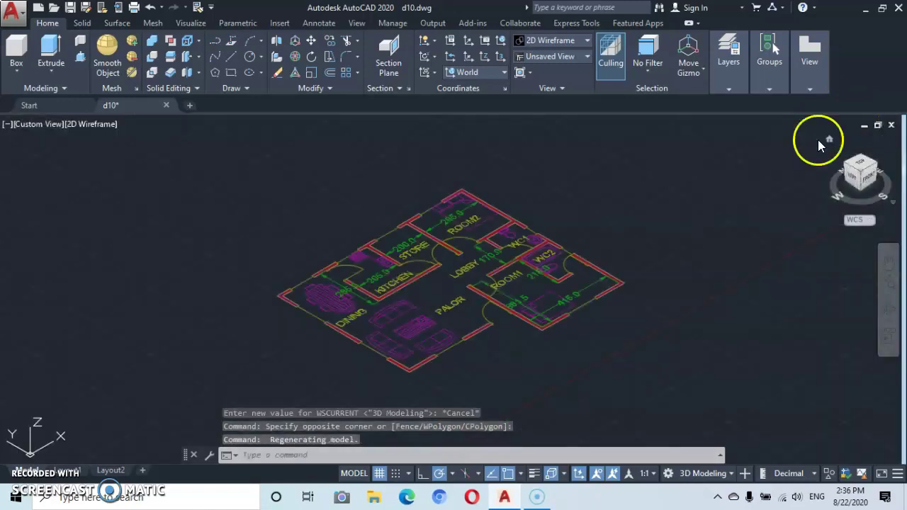
pyautogui.scroll(3, 567, 249)
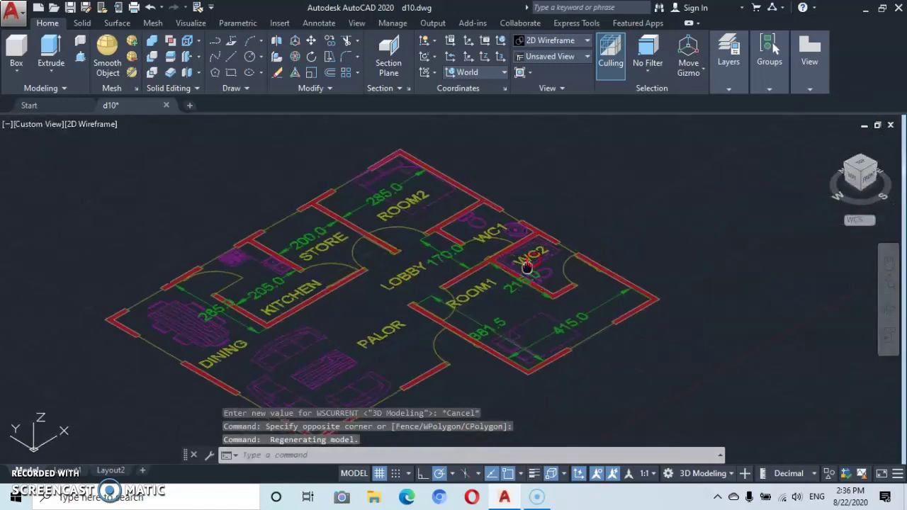
pyautogui.keyDown('shift'); pyautogui.moveTo(563, 210); pyautogui.dragTo(571, 232, button='middle'); pyautogui.keyUp('shift')
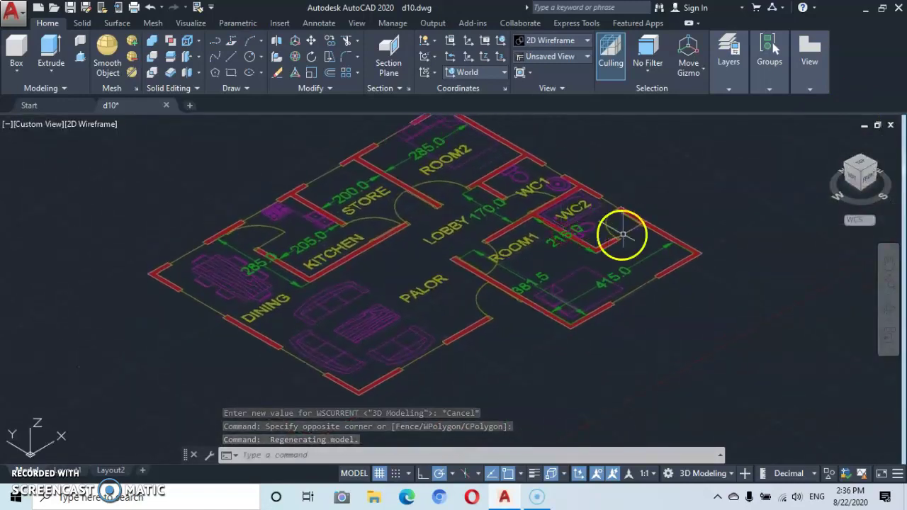
pyautogui.keyDown('shift'); pyautogui.moveTo(580, 239); pyautogui.dragTo(581, 257, button='middle'); pyautogui.keyUp('shift')
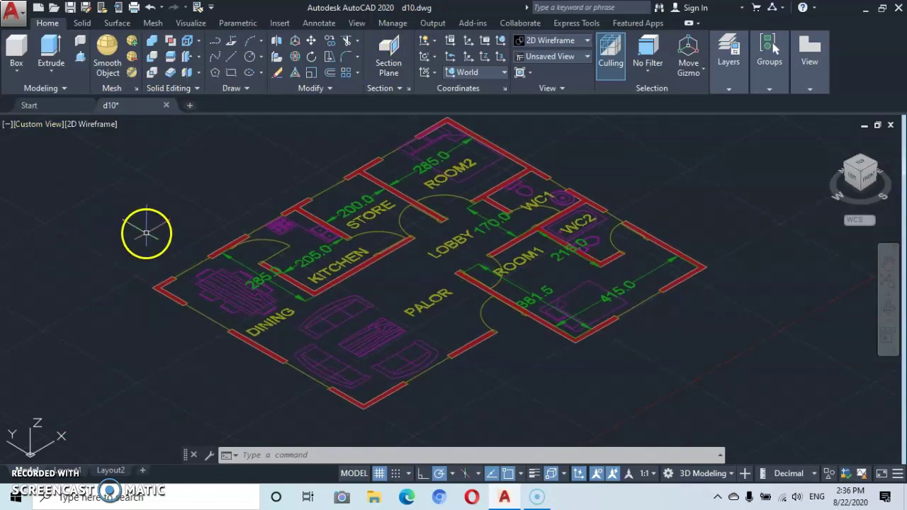
# Start a polyline at the outer DINING corner and trace the exterior wall around PALOR to the junction with the ROOM1 wall.
pyautogui.click(207, 58)
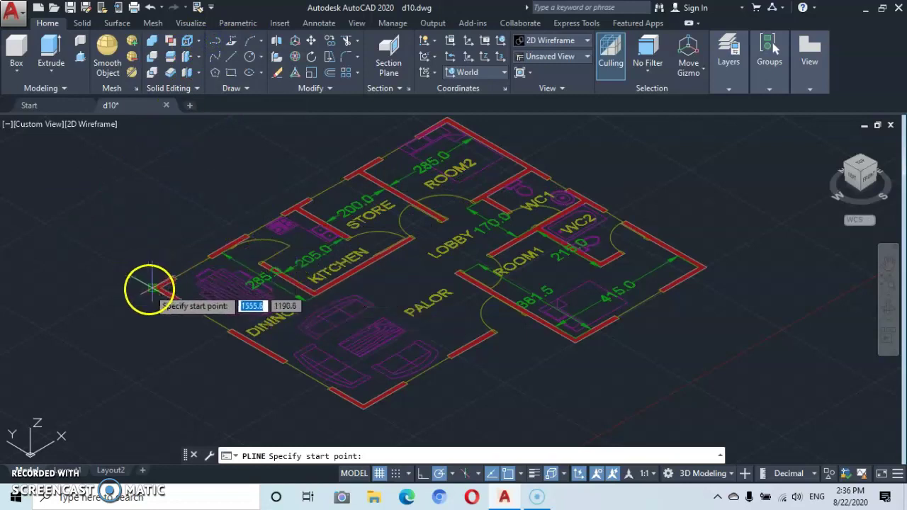
pyautogui.click(151, 288)
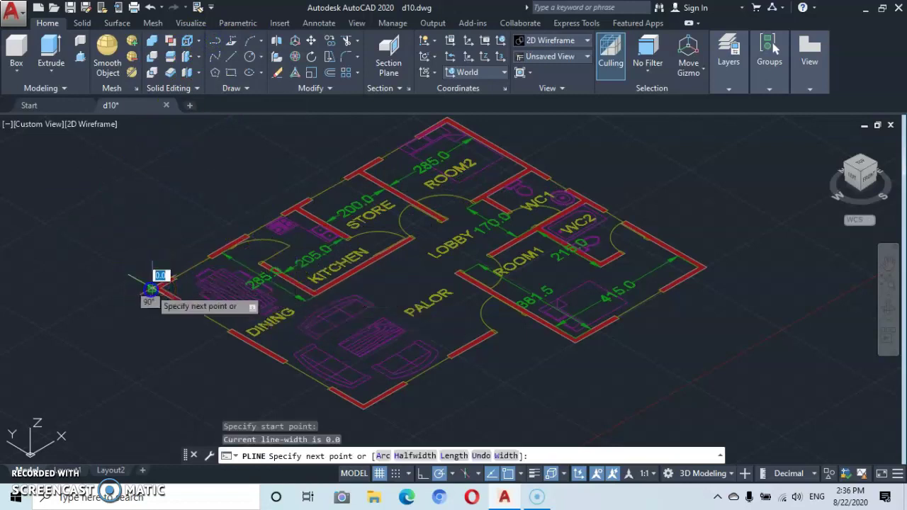
pyautogui.click(129, 300)
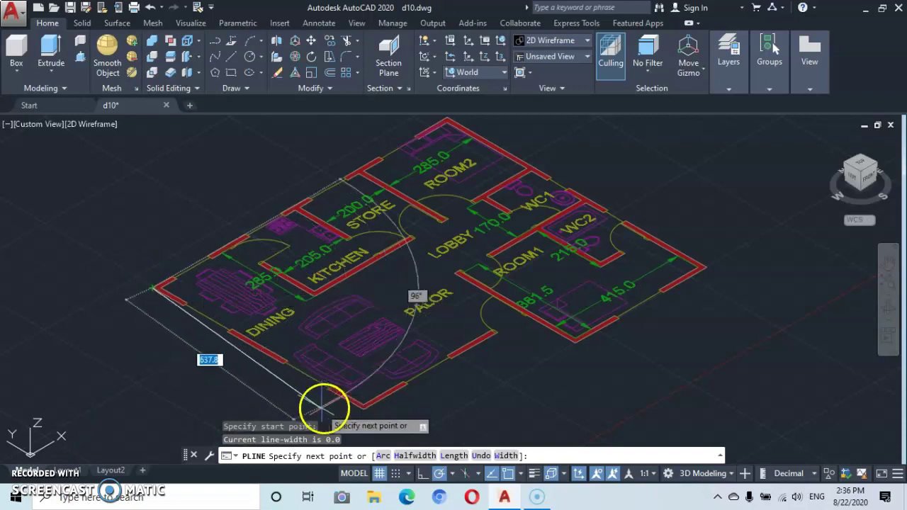
pyautogui.click(363, 409)
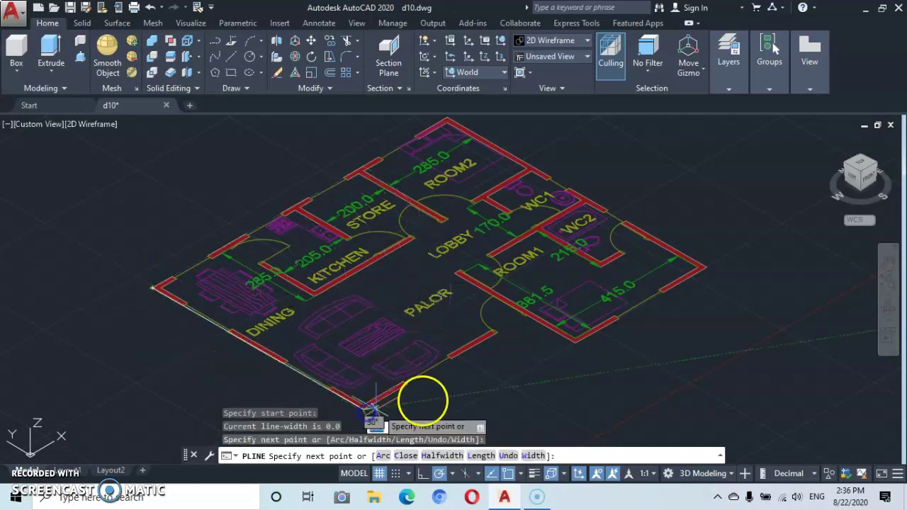
pyautogui.scroll(6, 496, 328)
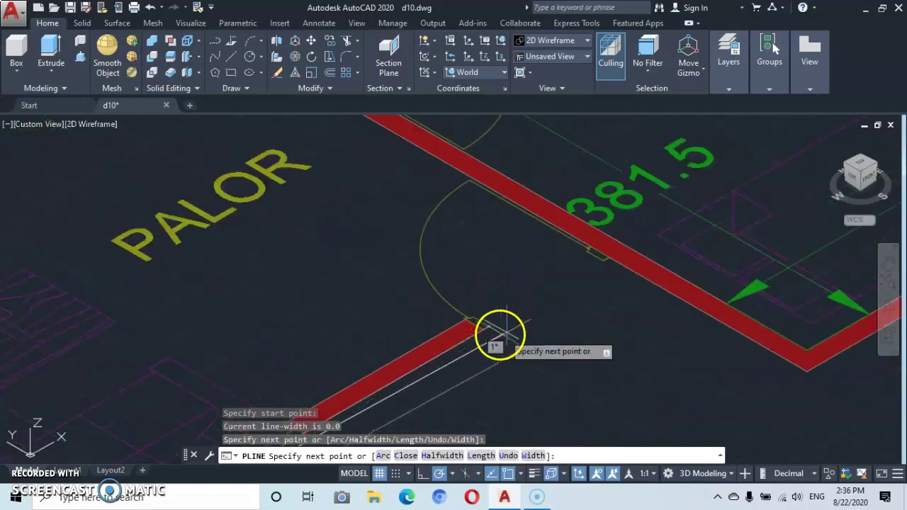
pyautogui.click(613, 262)
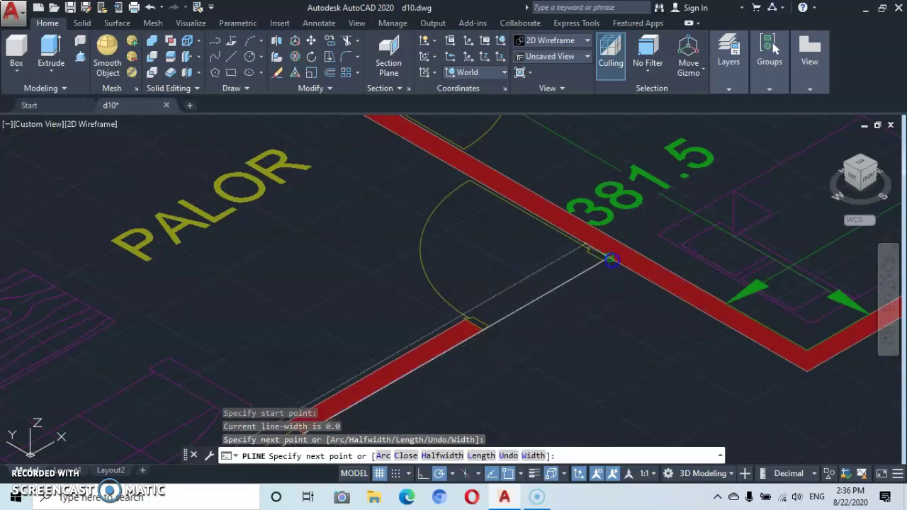
# Continue the polyline along the outer corners of ROOM1 and ROOM2, and close it back at the DINING corner.
pyautogui.scroll(-5, 712, 333)
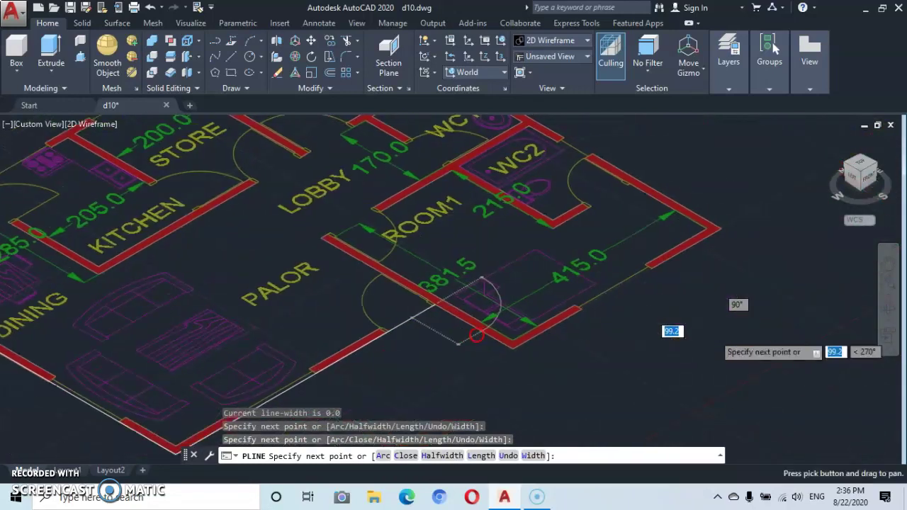
pyautogui.click(505, 347)
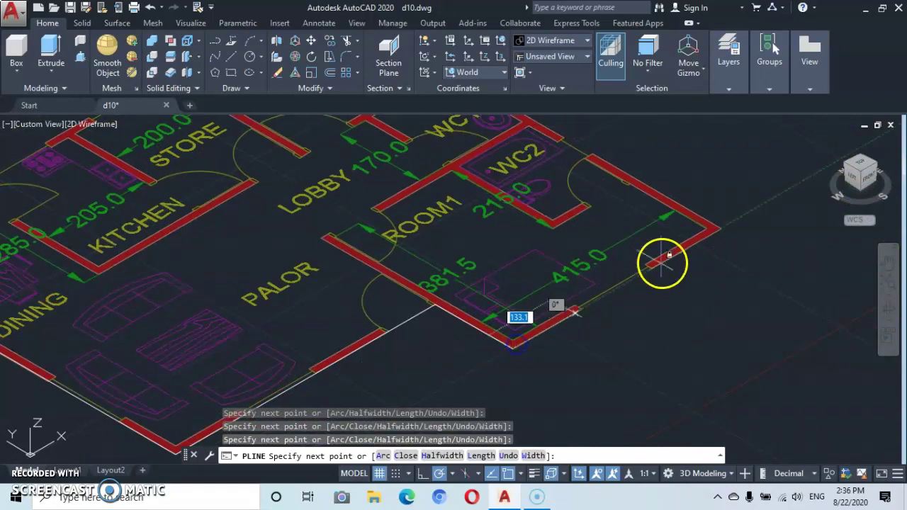
pyautogui.click(717, 221)
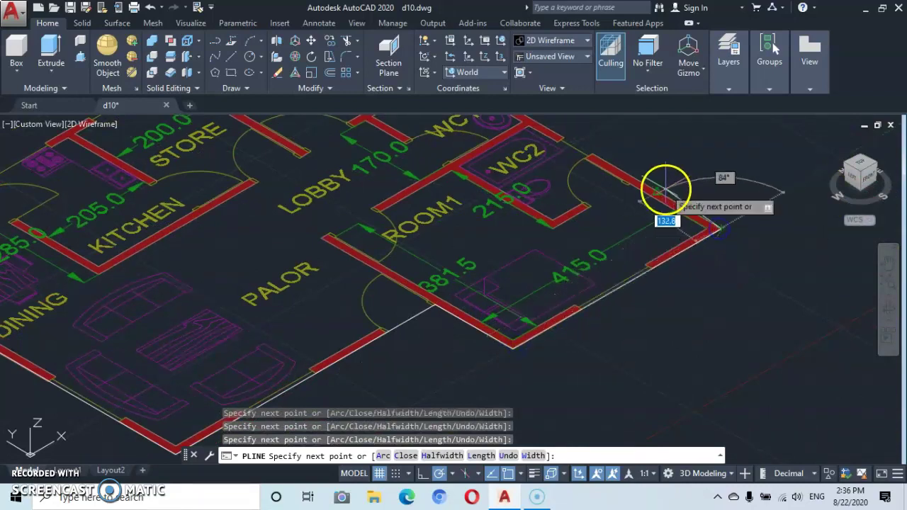
pyautogui.moveTo(643, 183)
pyautogui.mouseDown(button='middle')
pyautogui.moveTo(668, 280)
pyautogui.moveTo(659, 316)
pyautogui.mouseUp(button='middle')
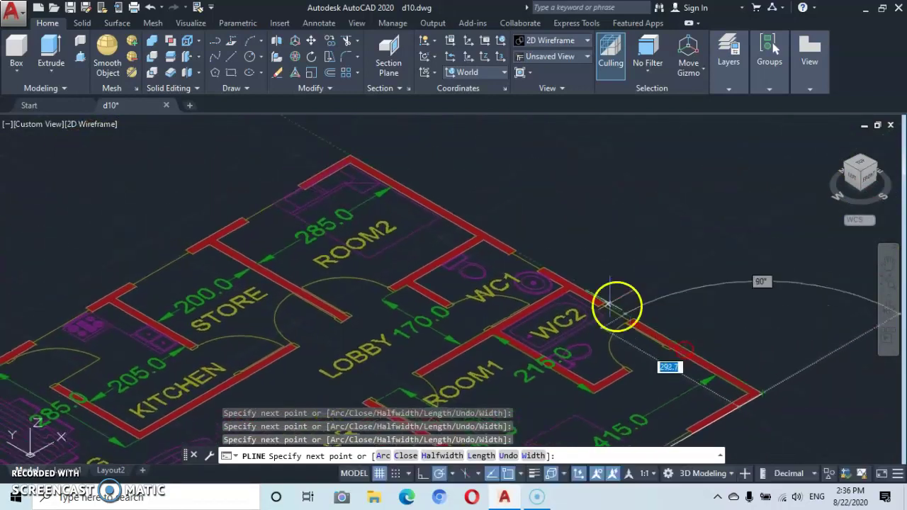
pyautogui.click(349, 154)
pyautogui.moveTo(314, 198); pyautogui.dragTo(484, 134, button='middle')
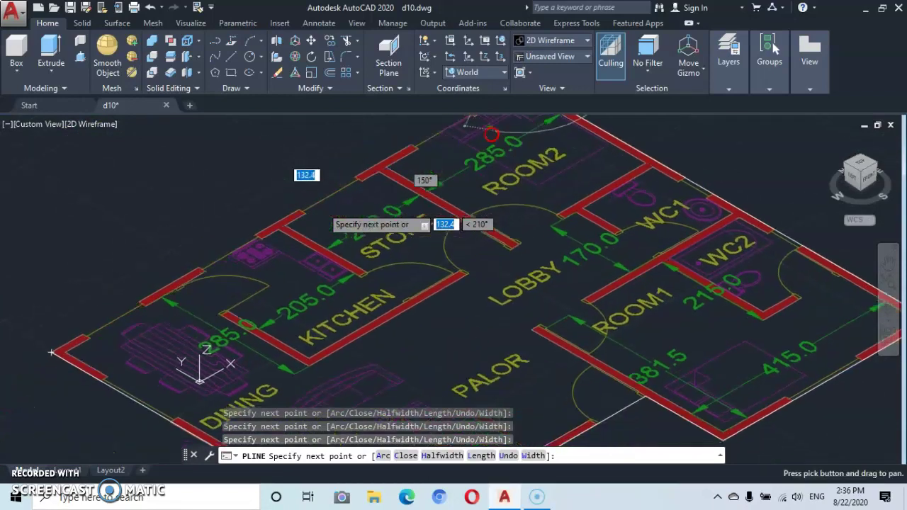
pyautogui.scroll(-5, 486, 166)
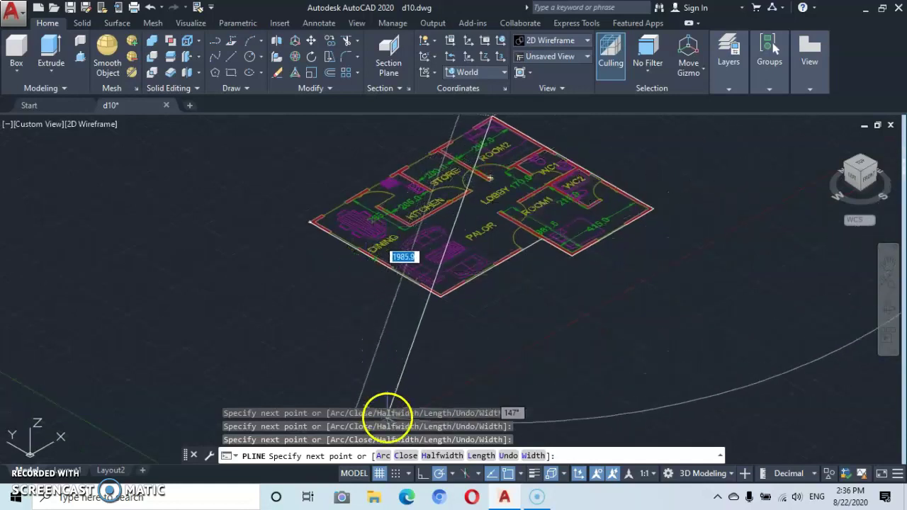
pyautogui.click(406, 456)
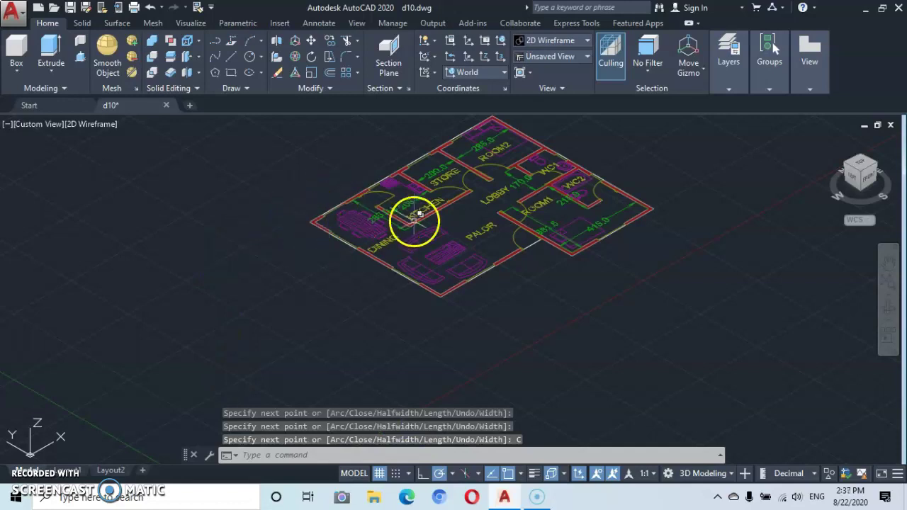
pyautogui.scroll(4, 420, 213)
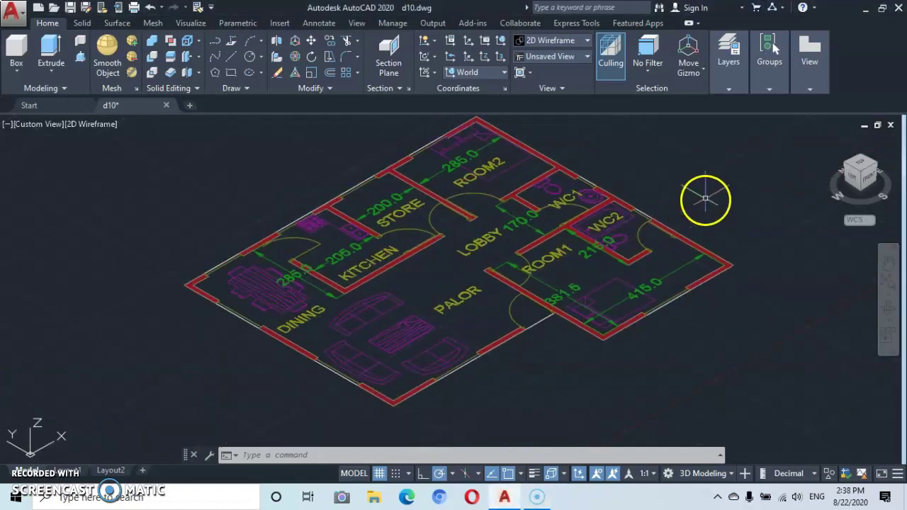
# Freeze layers 0, blocks, Defpoints, dimensions, doors and window, and hatching together, leaving only walls thawed, and close the layer manager.
pyautogui.click(728, 91)
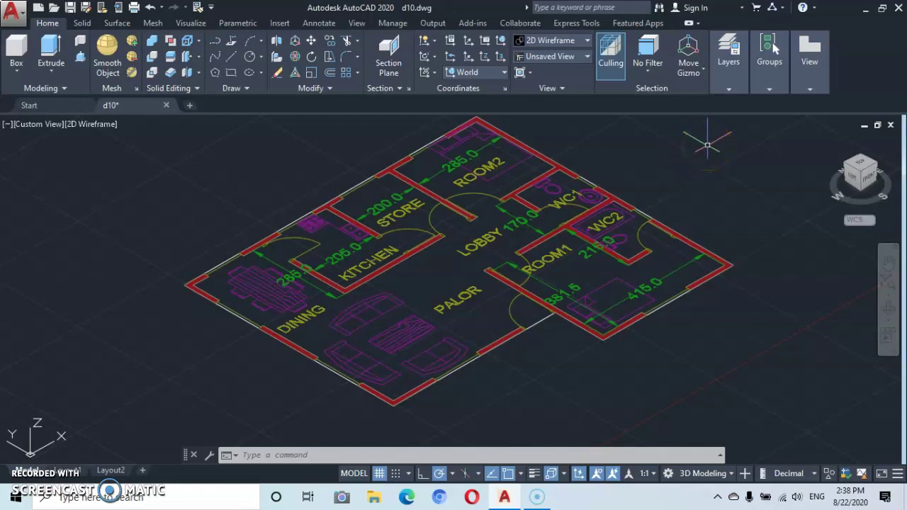
pyautogui.click(728, 90)
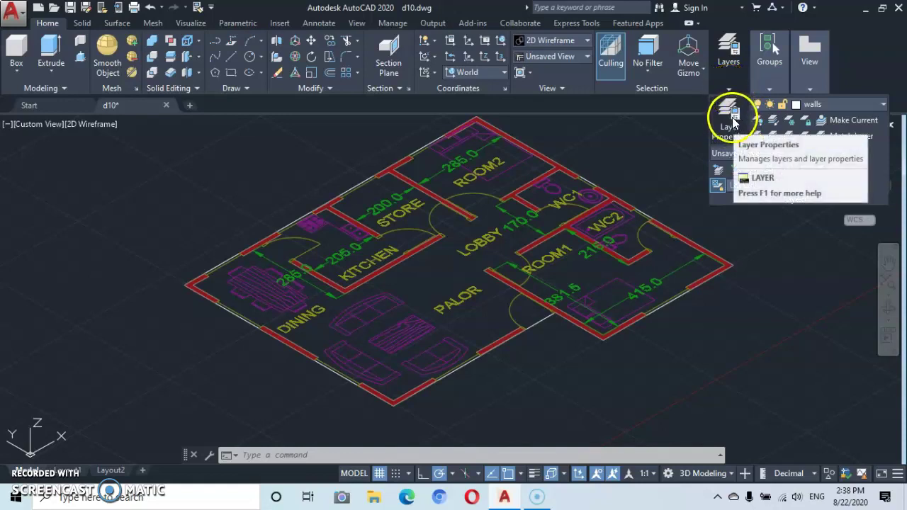
pyautogui.click(729, 122)
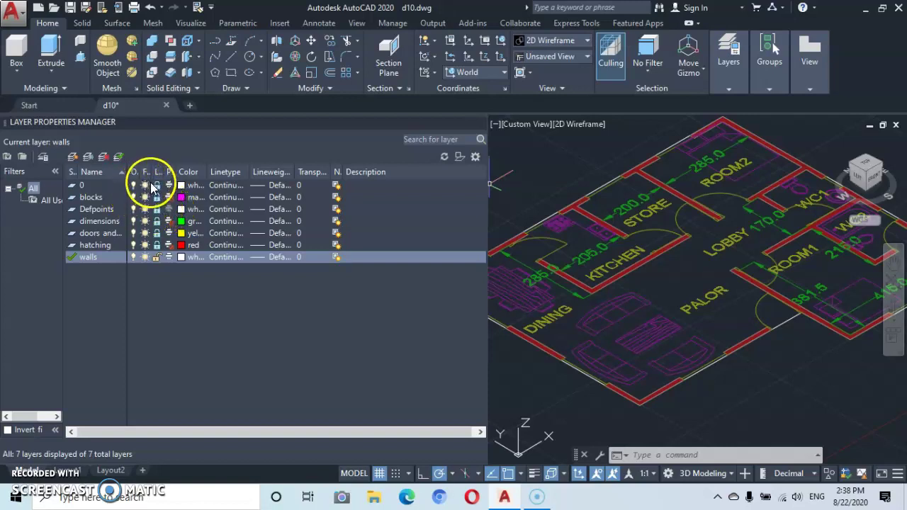
pyautogui.moveTo(151, 186); pyautogui.dragTo(151, 246)
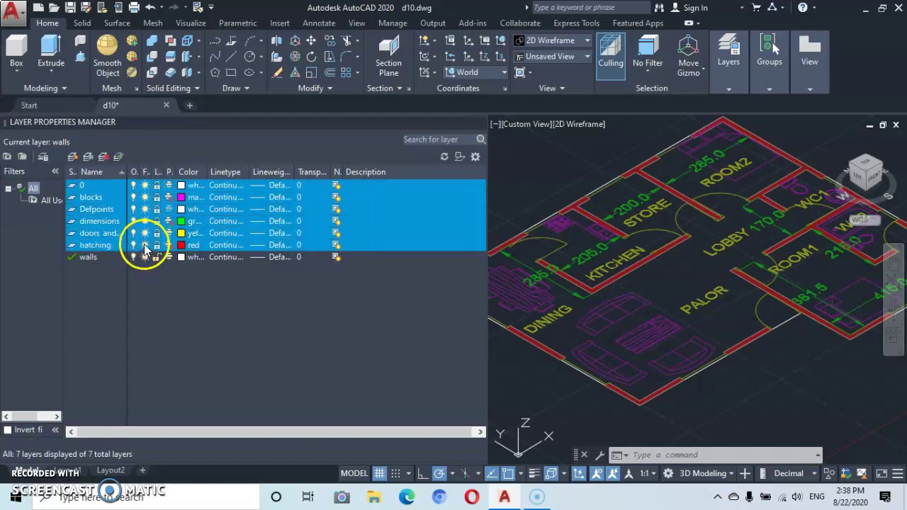
pyautogui.click(144, 245)
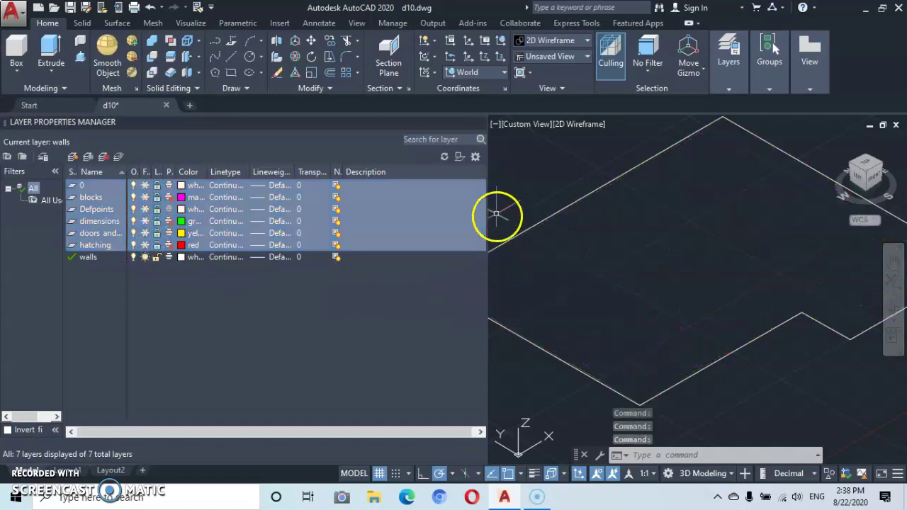
pyautogui.click(479, 124)
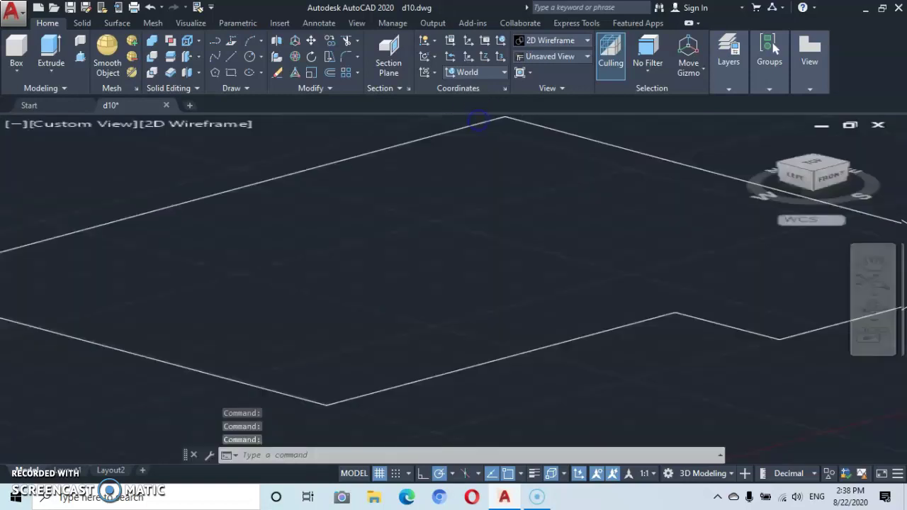
# Offset the closed exterior wall polyline inward by 15.
pyautogui.scroll(-2, 496, 228)
pyautogui.moveTo(488, 208)
pyautogui.mouseDown(button='middle')
pyautogui.moveTo(482, 234)
pyautogui.moveTo(480, 223)
pyautogui.mouseUp(button='middle')
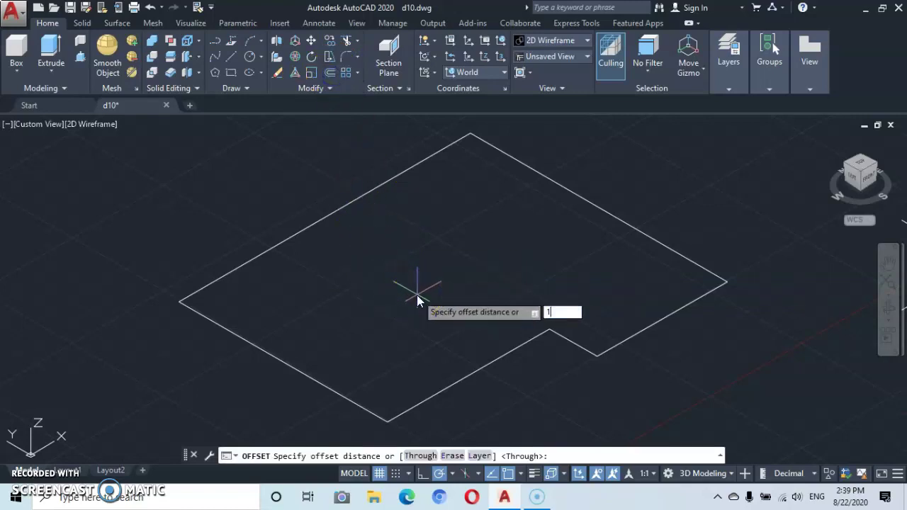
pyautogui.write('5')
pyautogui.press('Return')
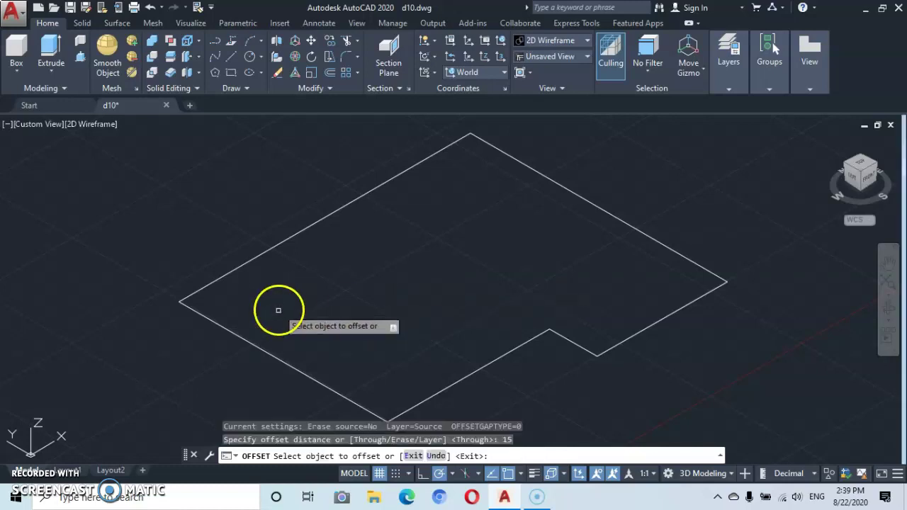
pyautogui.click(279, 359)
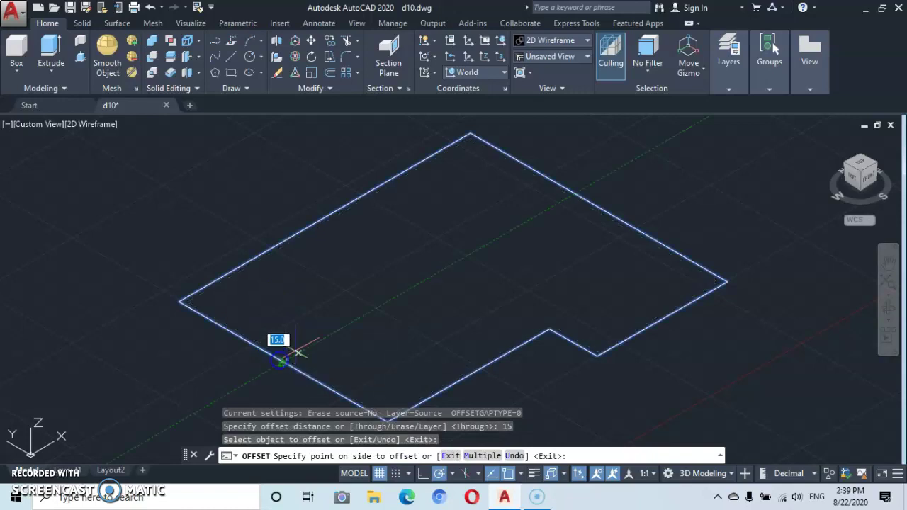
pyautogui.click(324, 332)
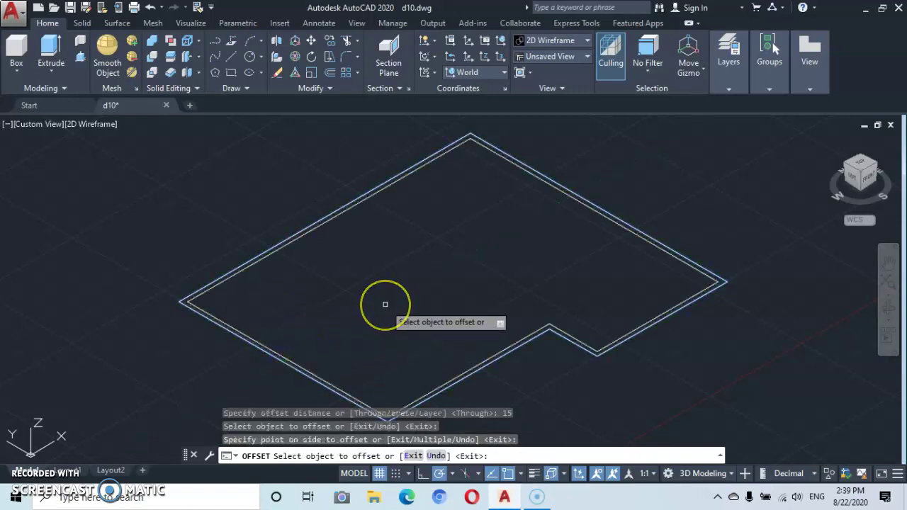
pyautogui.press('Escape')
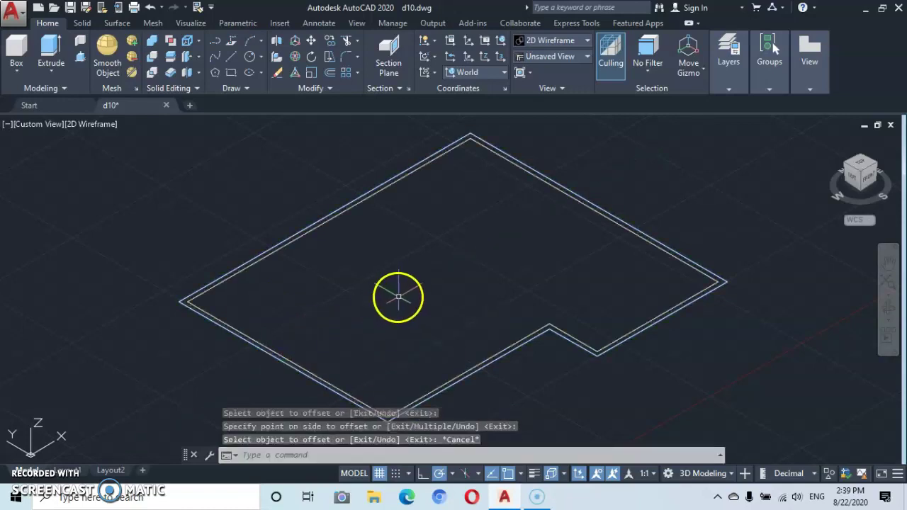
# Presspull the bounded area between the outer and inner wall outlines upward to raise the exterior walls.
pyautogui.scroll(2, 397, 295)
pyautogui.scroll(-2, 397, 282)
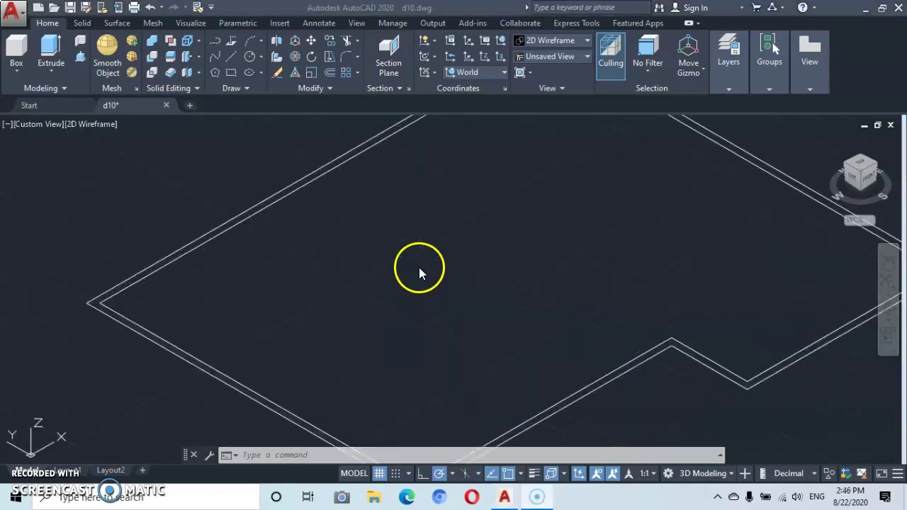
pyautogui.scroll(-2, 397, 251)
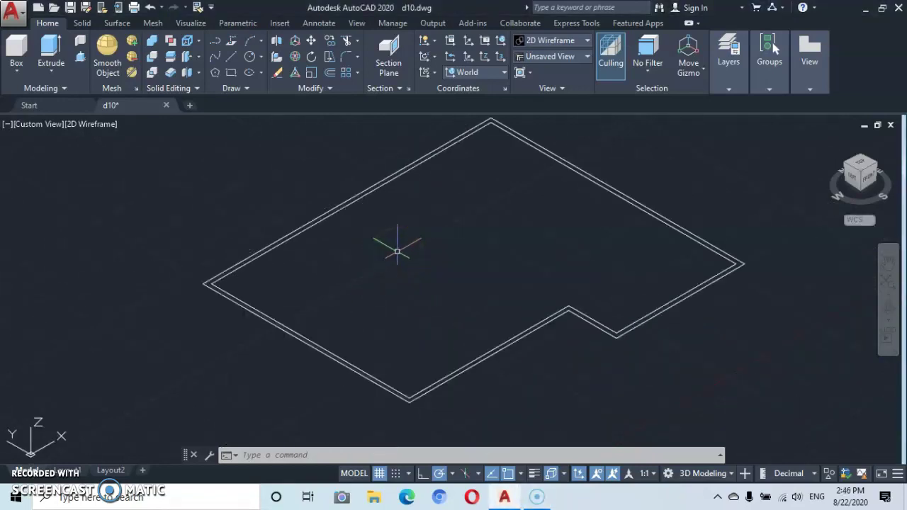
pyautogui.moveTo(397, 251)
pyautogui.mouseDown(button='middle')
pyautogui.moveTo(335, 251)
pyautogui.moveTo(344, 280)
pyautogui.moveTo(383, 280)
pyautogui.mouseUp(button='middle')
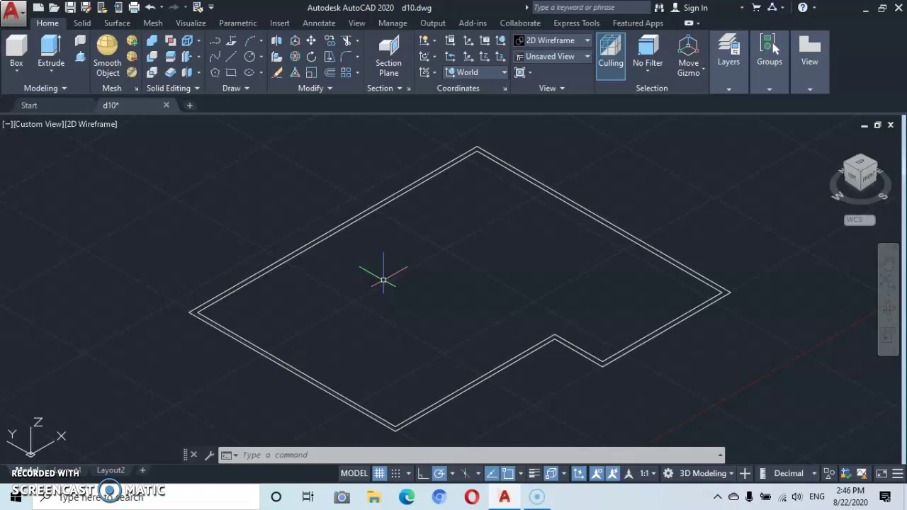
pyautogui.scroll(4, 244, 304)
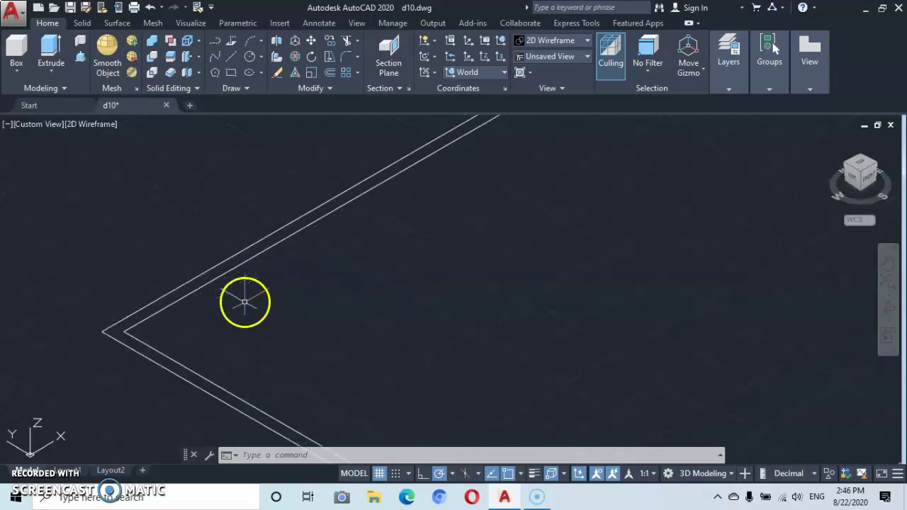
pyautogui.moveTo(206, 308)
pyautogui.mouseDown(button='middle')
pyautogui.moveTo(267, 321)
pyautogui.moveTo(266, 312)
pyautogui.mouseUp(button='middle')
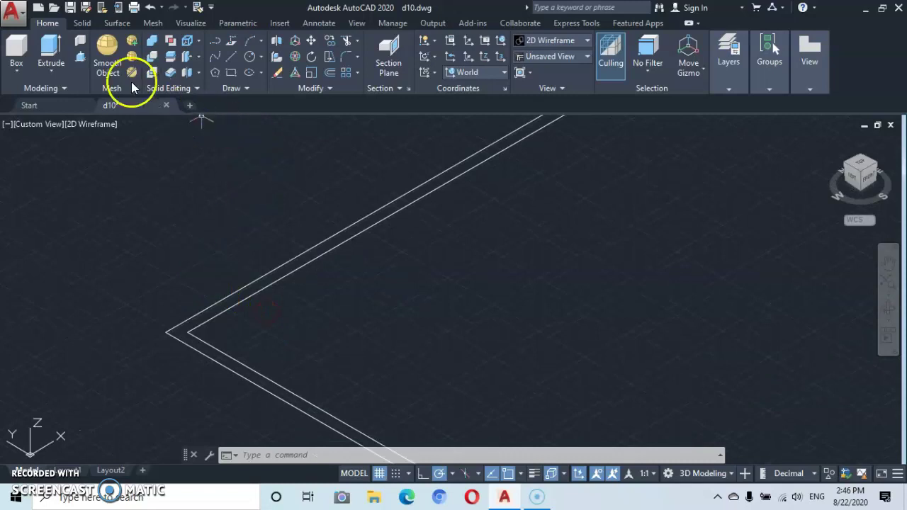
pyautogui.click(80, 58)
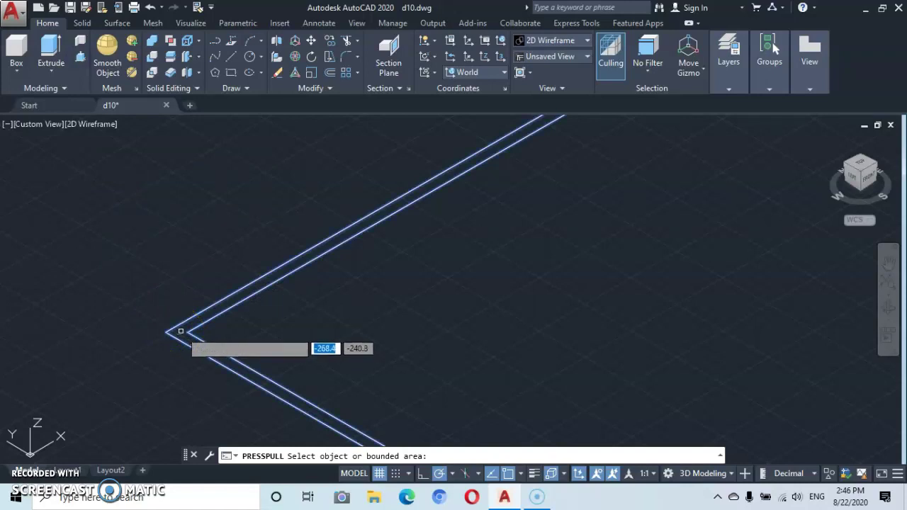
pyautogui.click(181, 331)
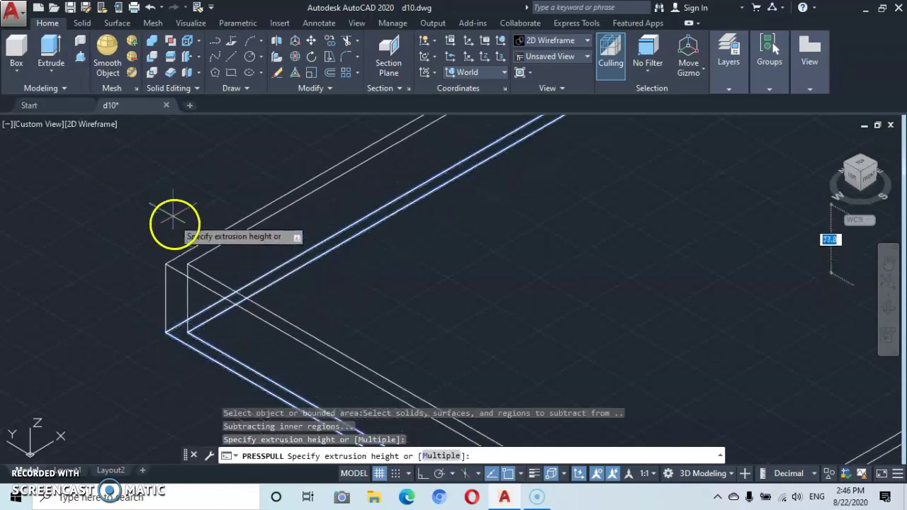
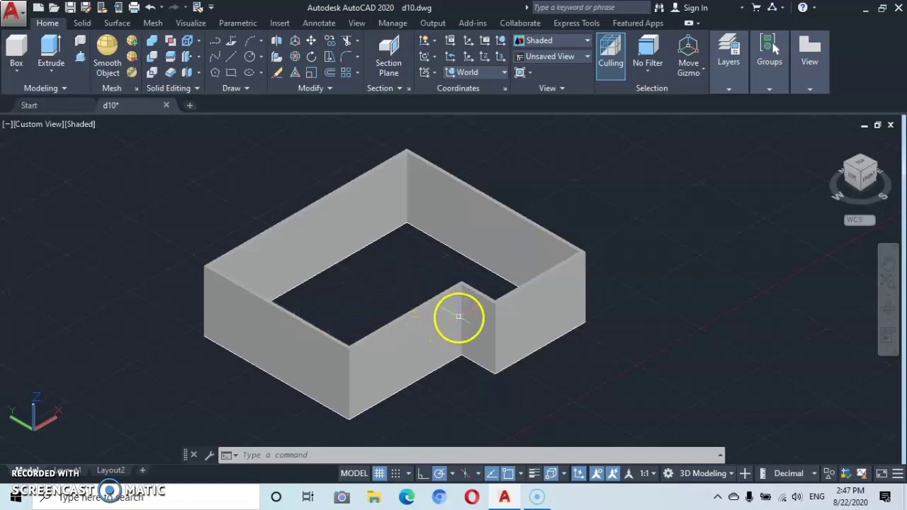
# Change the visual style of the raised walls from Shaded to 2D Wireframe.
pyautogui.moveTo(405, 359); pyautogui.dragTo(404, 340, button='middle')
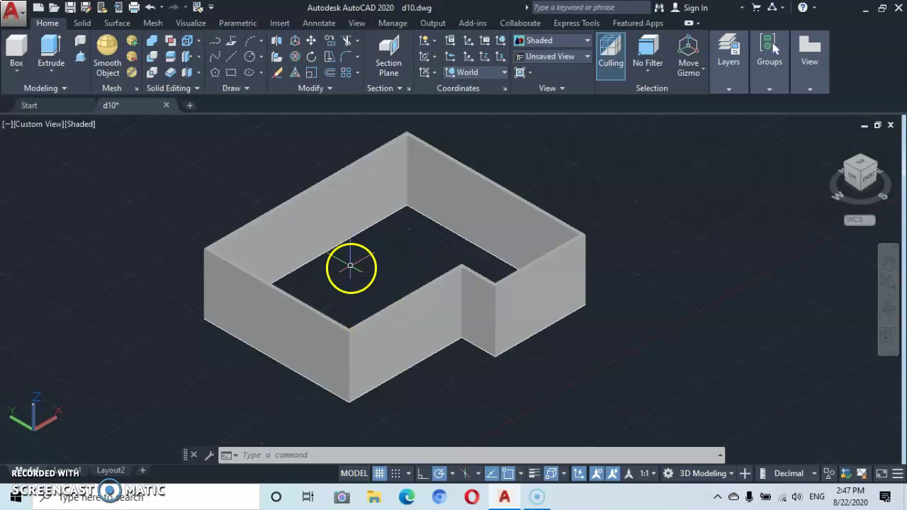
pyautogui.click(437, 303)
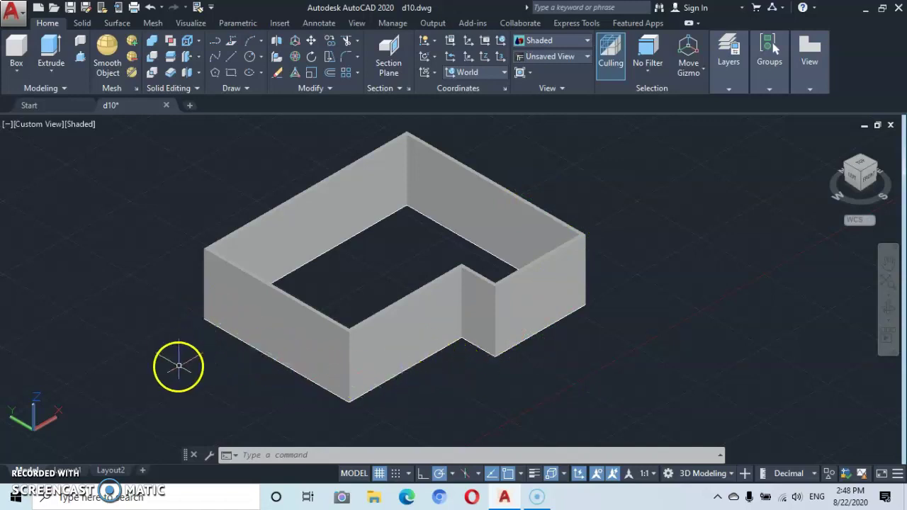
pyautogui.click(80, 124)
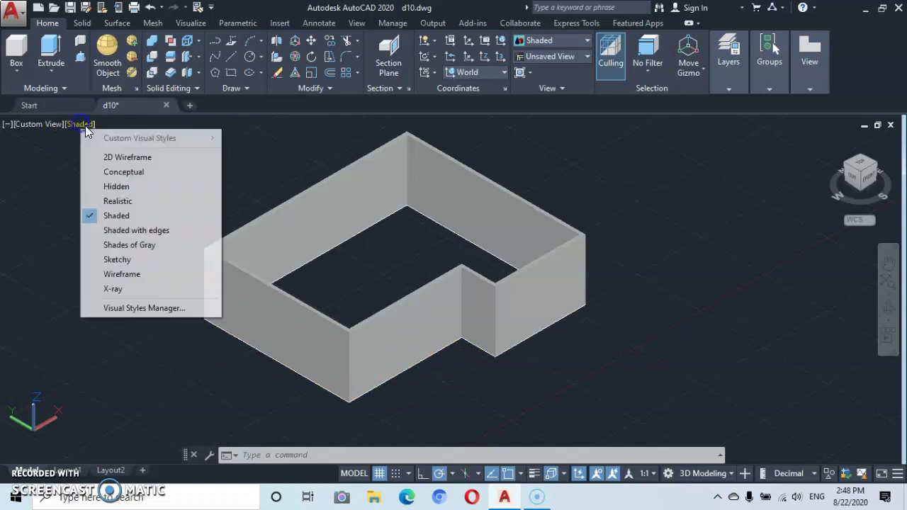
pyautogui.click(111, 158)
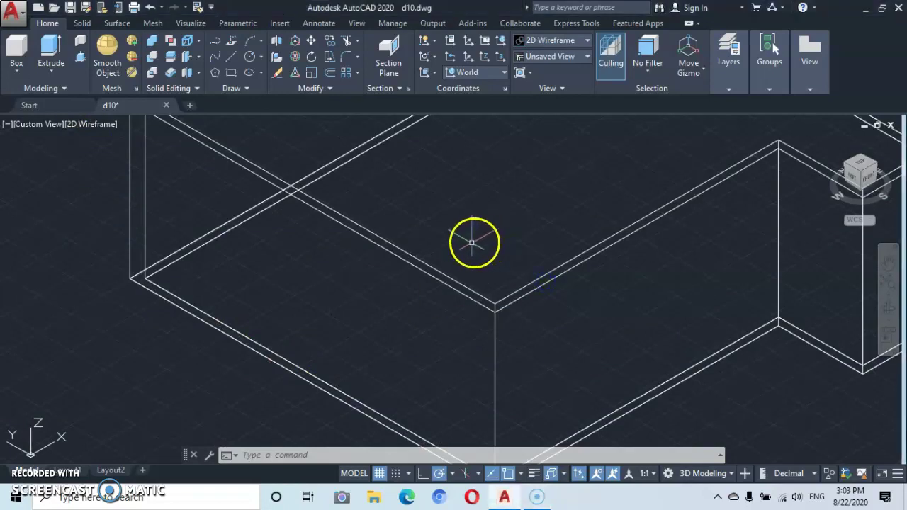
pyautogui.scroll(-3, 472, 243)
pyautogui.moveTo(467, 243); pyautogui.dragTo(375, 308, button='middle')
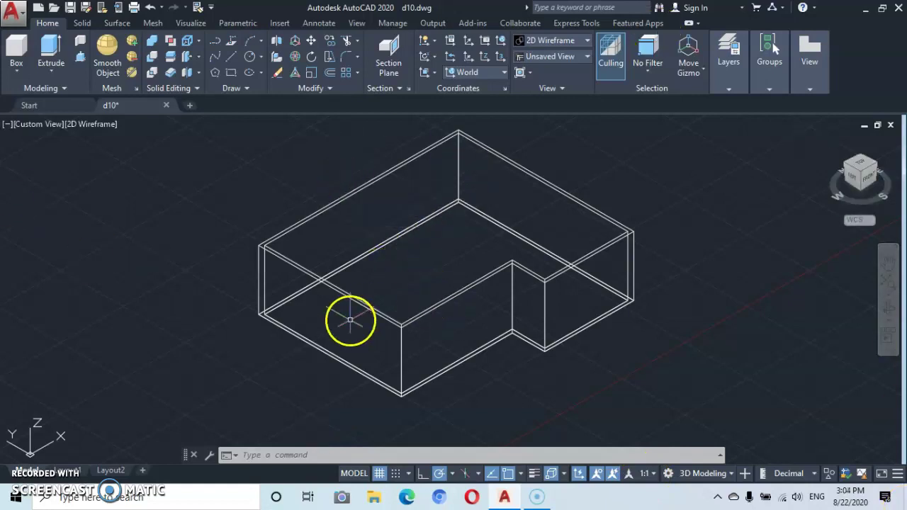
pyautogui.scroll(3, 363, 322)
pyautogui.moveTo(366, 318); pyautogui.dragTo(327, 306, button='middle')
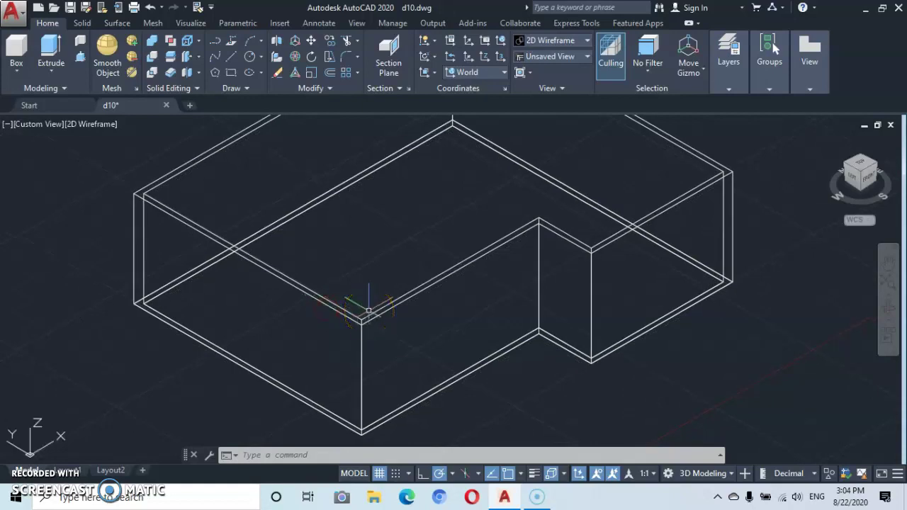
pyautogui.click(284, 343)
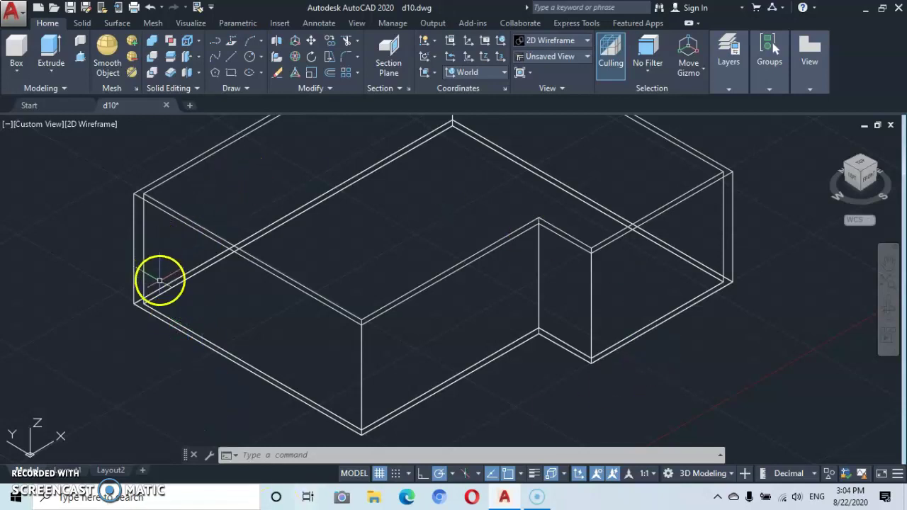
pyautogui.scroll(3, 137, 297)
pyautogui.click(130, 324)
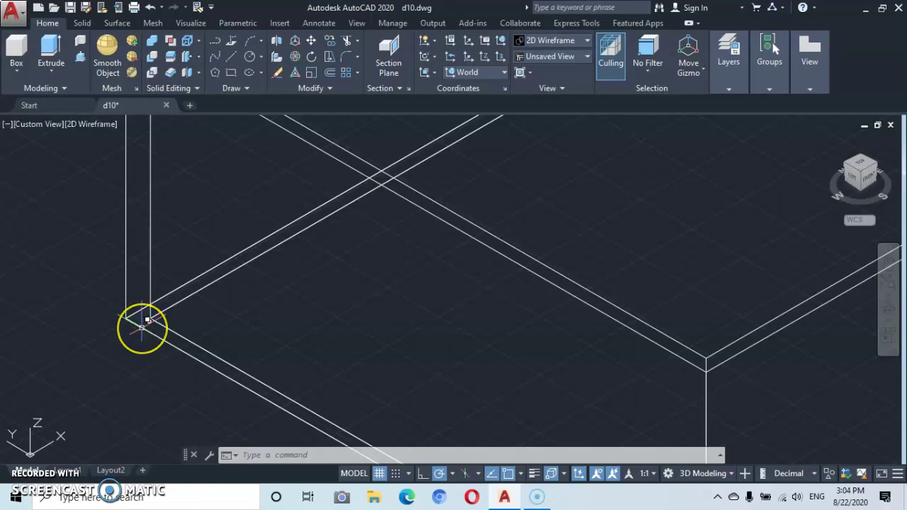
# Copy the outer base polyline of the exterior walls straight up along Z by 210.
pyautogui.click(142, 333)
pyautogui.click(146, 345)
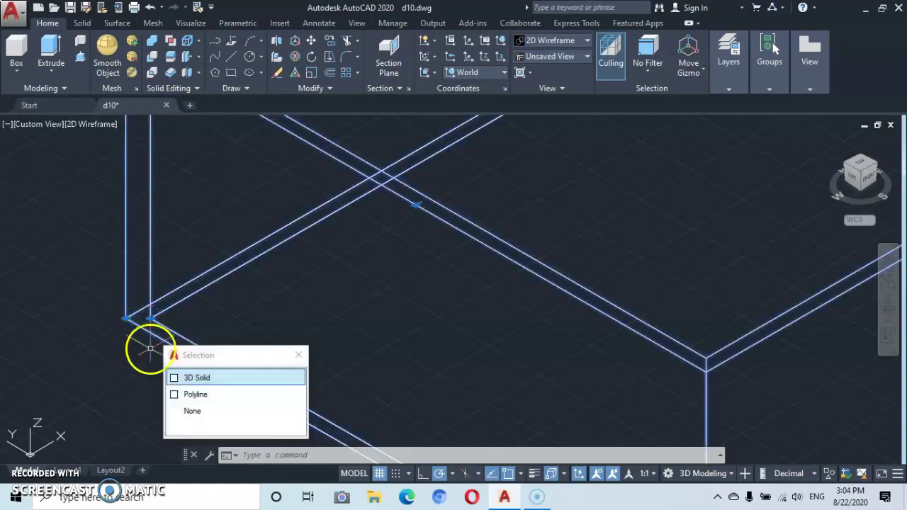
pyautogui.click(196, 397)
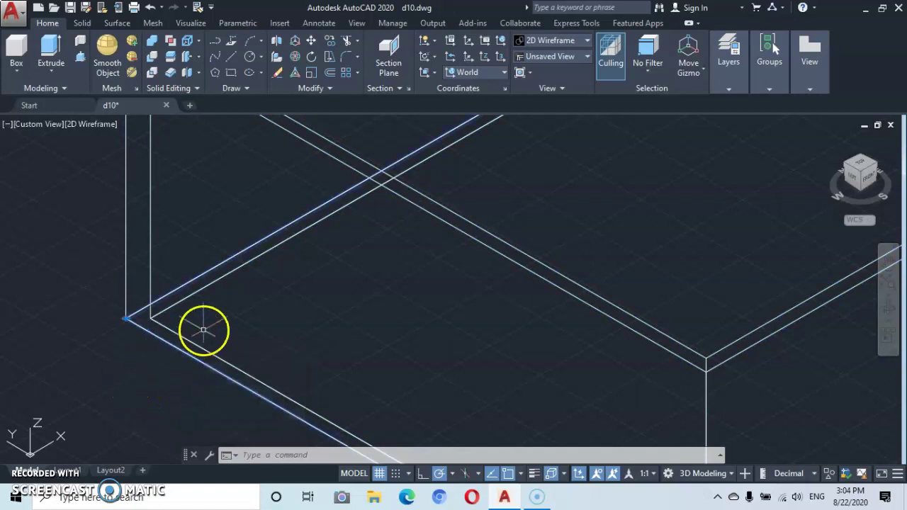
pyautogui.scroll(-3, 213, 312)
pyautogui.moveTo(175, 292); pyautogui.dragTo(133, 318, button='middle')
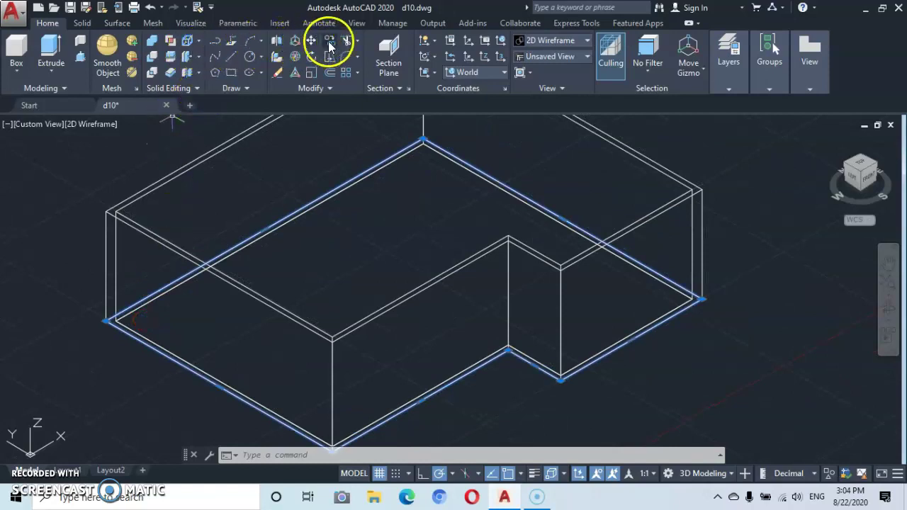
pyautogui.click(312, 74)
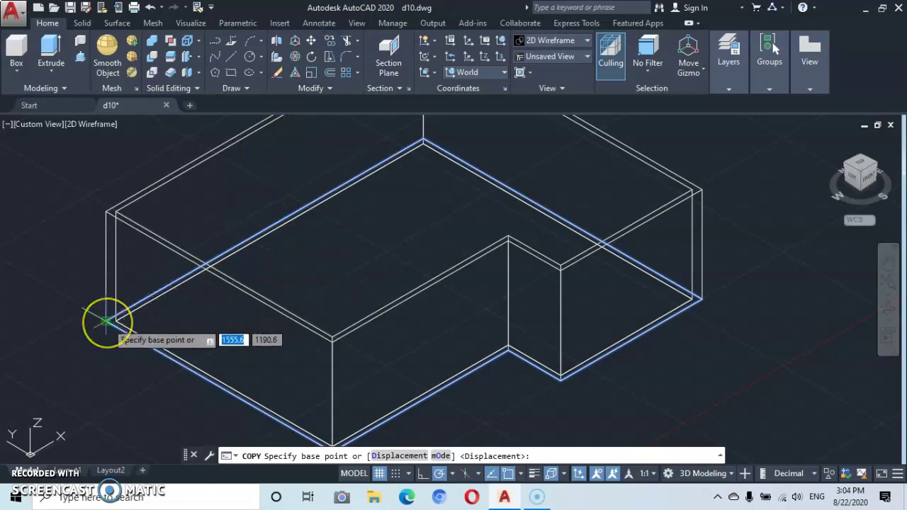
pyautogui.scroll(2, 105, 321)
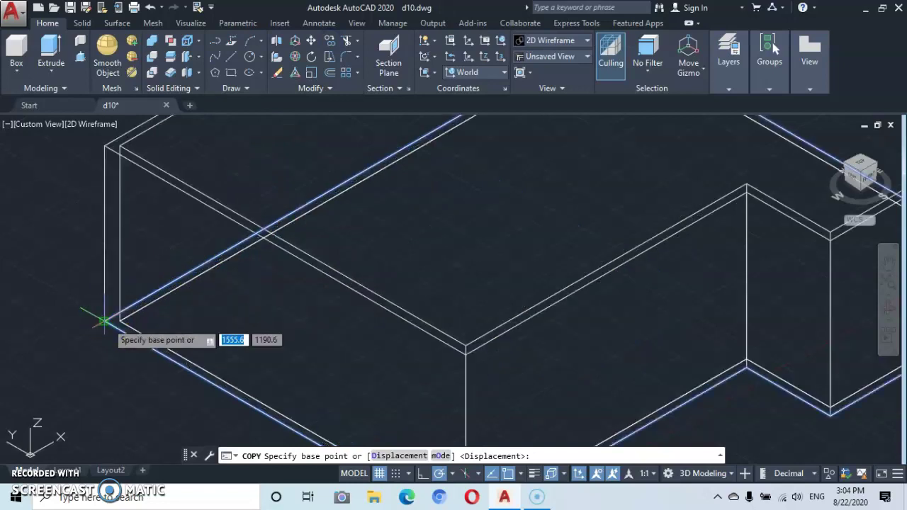
pyautogui.click(105, 321)
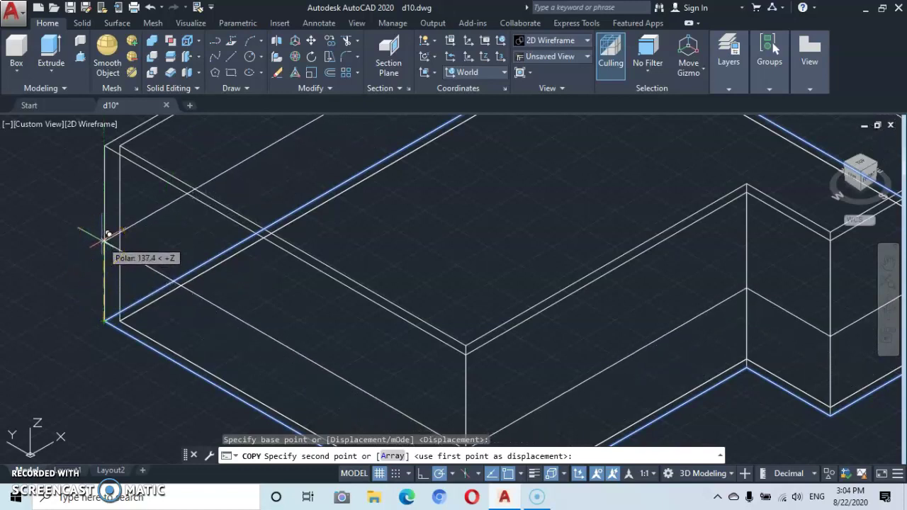
pyautogui.write('210')
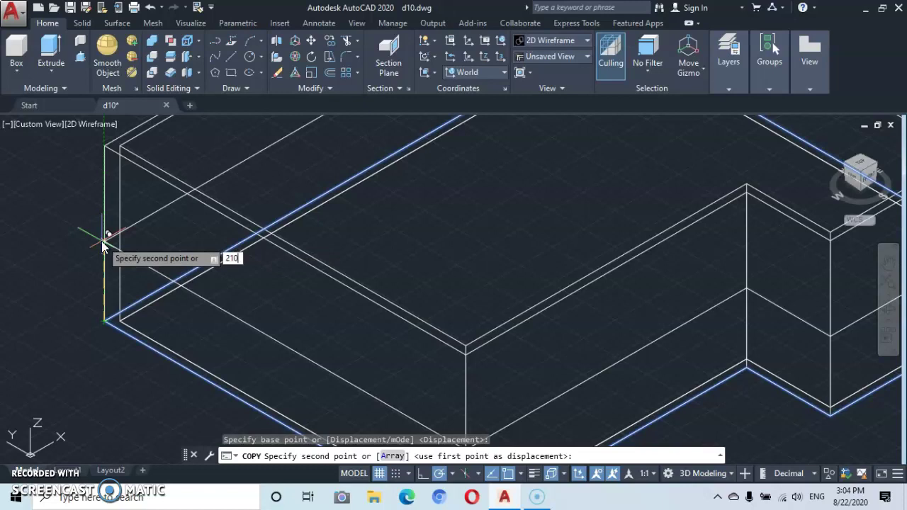
pyautogui.press('Return')
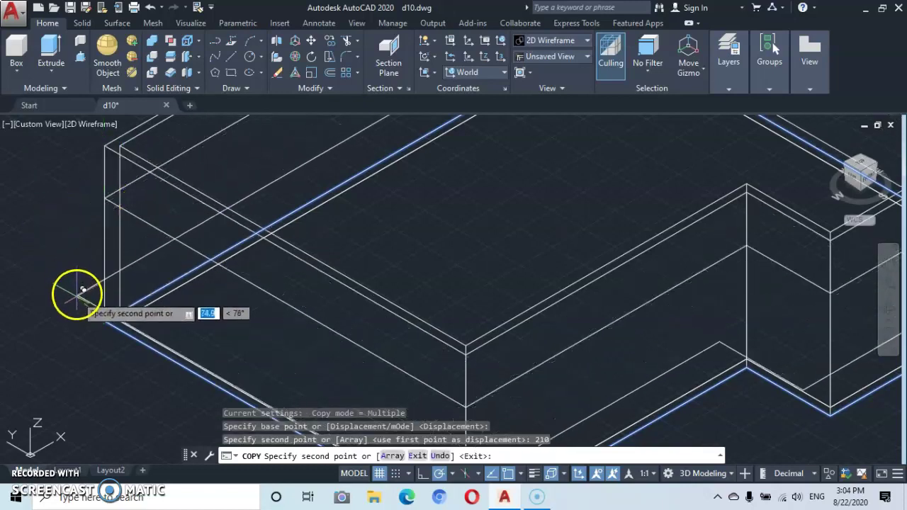
pyautogui.press('Escape')
pyautogui.scroll(-2, 148, 287)
pyautogui.moveTo(148, 283); pyautogui.dragTo(269, 233, button='middle')
pyautogui.scroll(2, 284, 248)
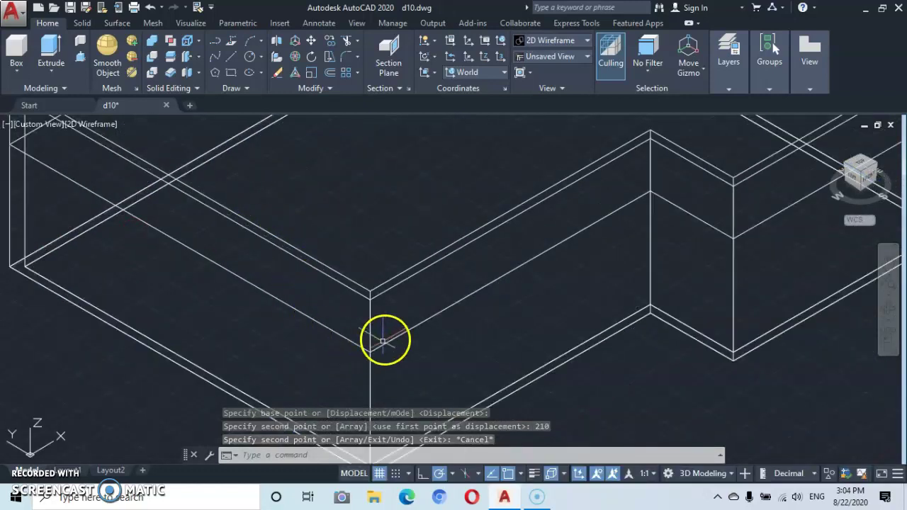
pyautogui.scroll(-2, 386, 343)
pyautogui.moveTo(386, 343); pyautogui.dragTo(425, 323, button='middle')
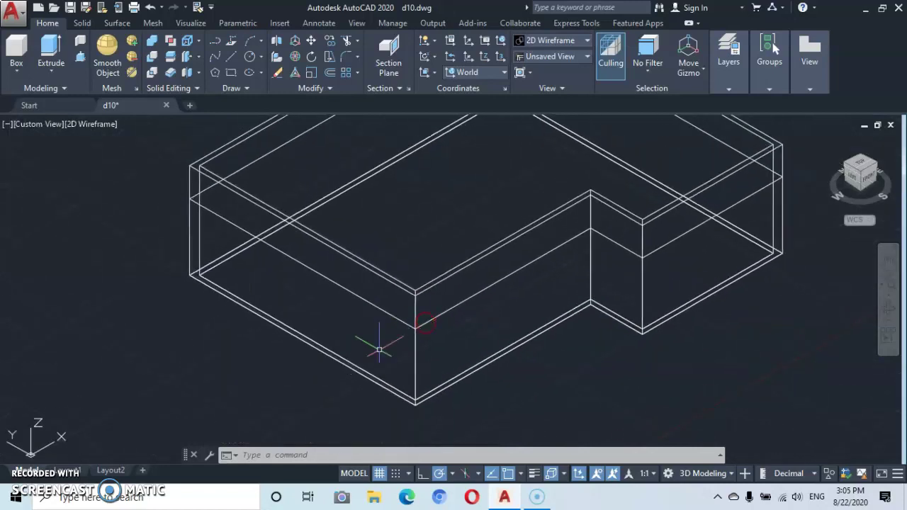
pyautogui.moveTo(348, 300); pyautogui.dragTo(365, 319, button='middle')
pyautogui.scroll(2, 364, 320)
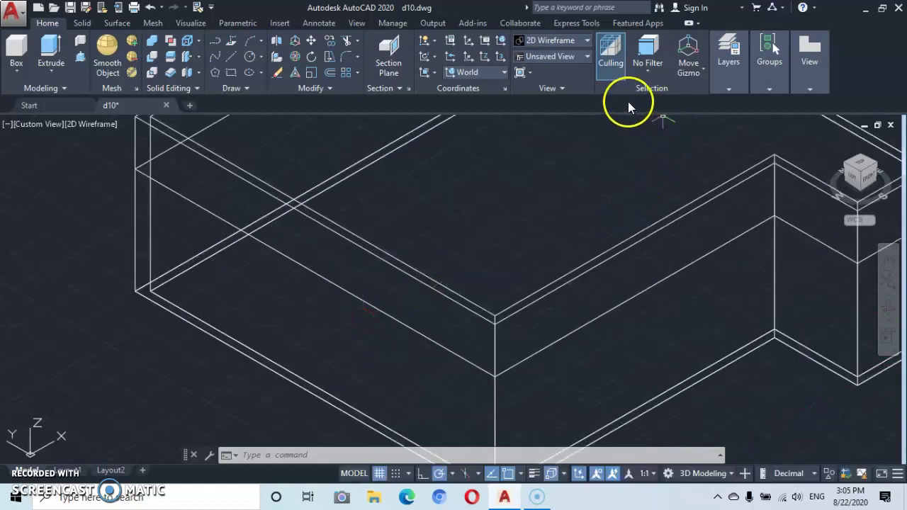
# Thaw the layers 0, blocks, Defpoints, dimensions, doors and window, and hatching so the floor plan can guide the openings.
pyautogui.click(727, 83)
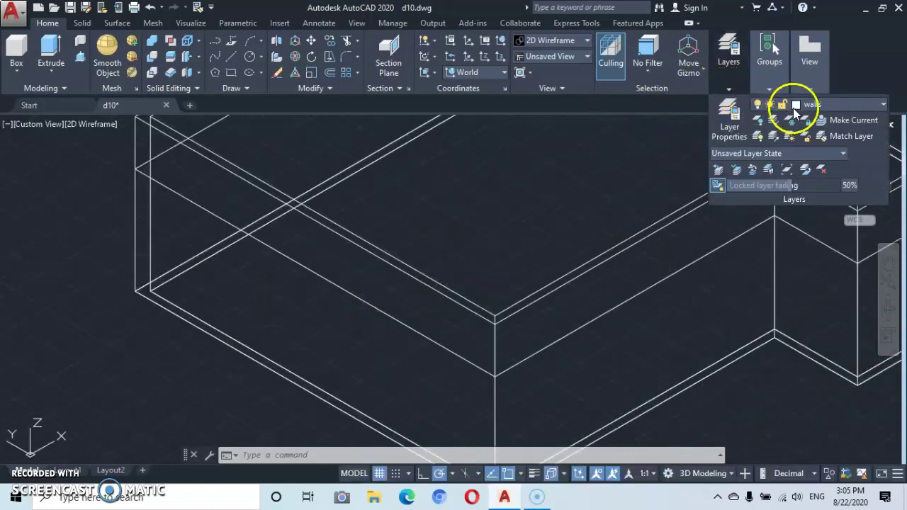
pyautogui.click(885, 106)
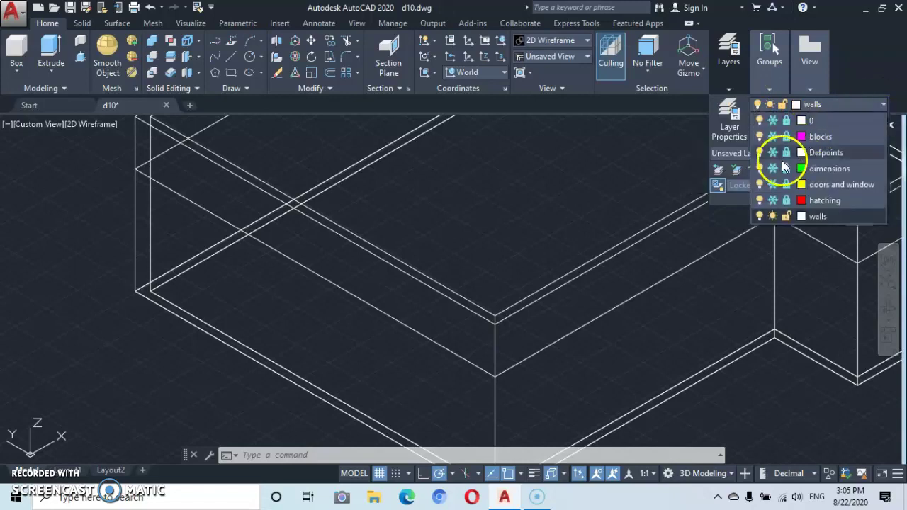
pyautogui.click(773, 121)
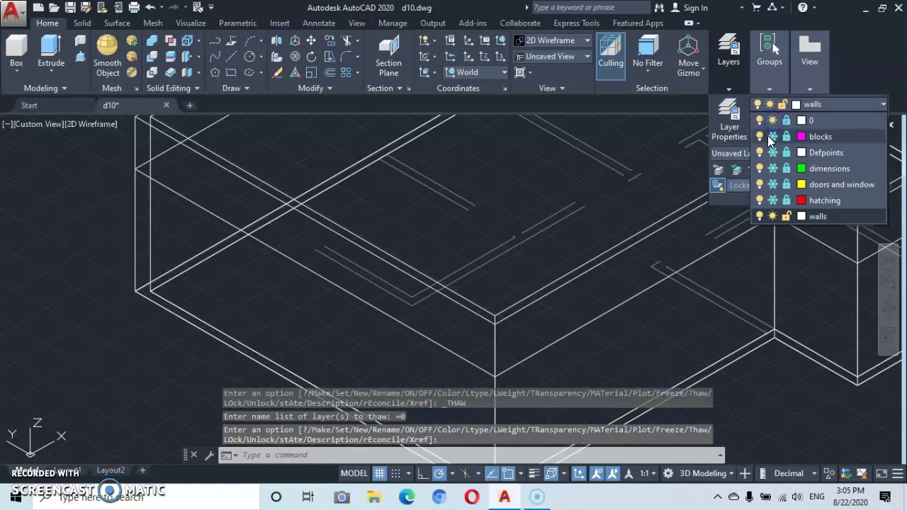
pyautogui.click(772, 137)
pyautogui.click(774, 152)
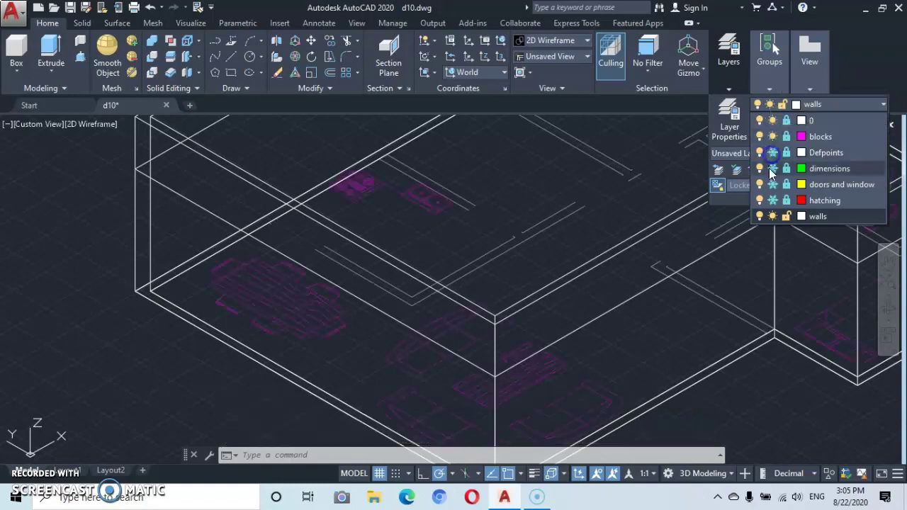
pyautogui.click(773, 168)
pyautogui.click(773, 185)
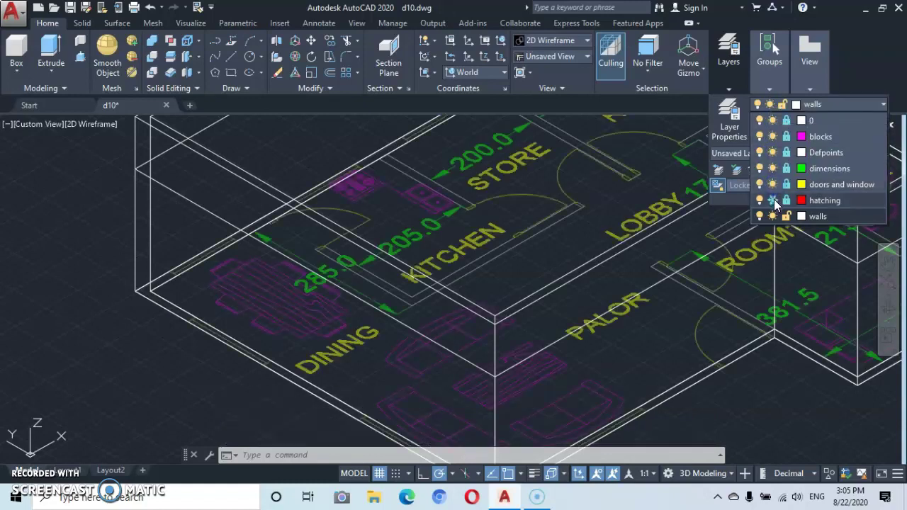
pyautogui.click(772, 200)
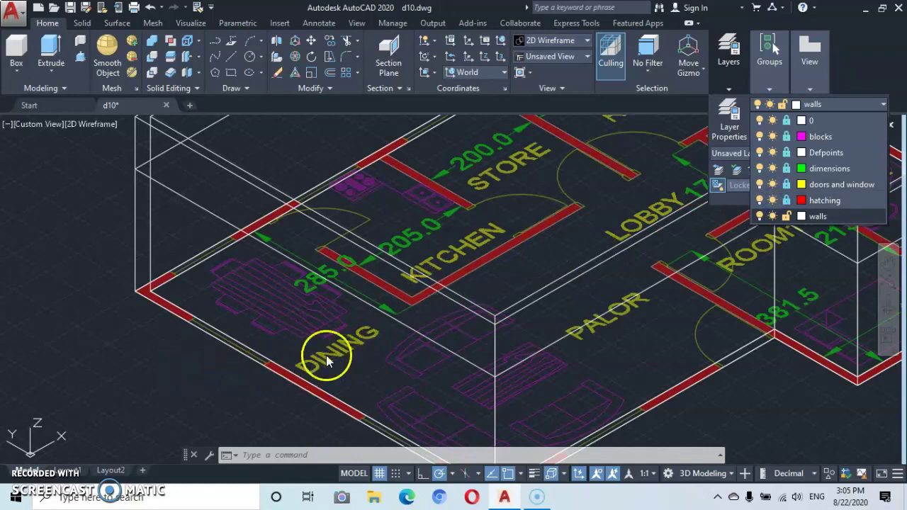
pyautogui.click(665, 168)
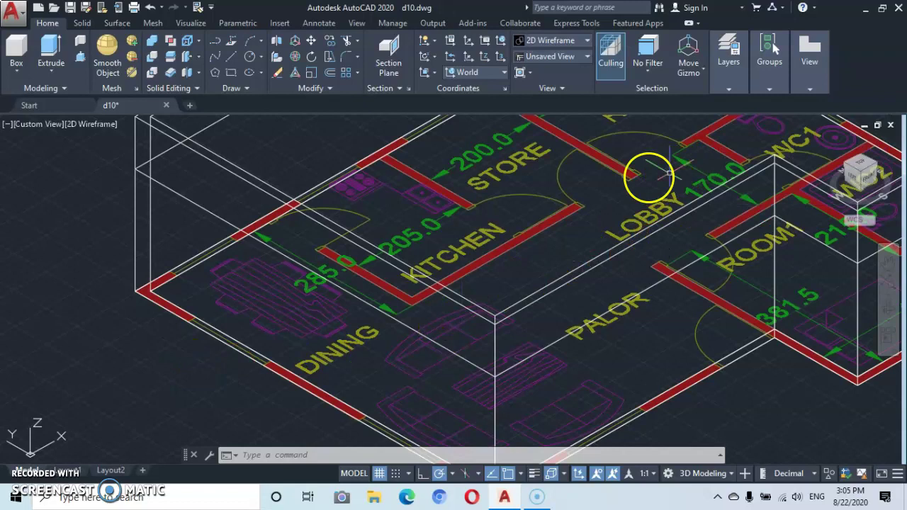
# Align the UCS to the outer face of the exterior wall along the dining room and accept the suggested orientation.
pyautogui.moveTo(216, 365); pyautogui.dragTo(240, 355, button='middle')
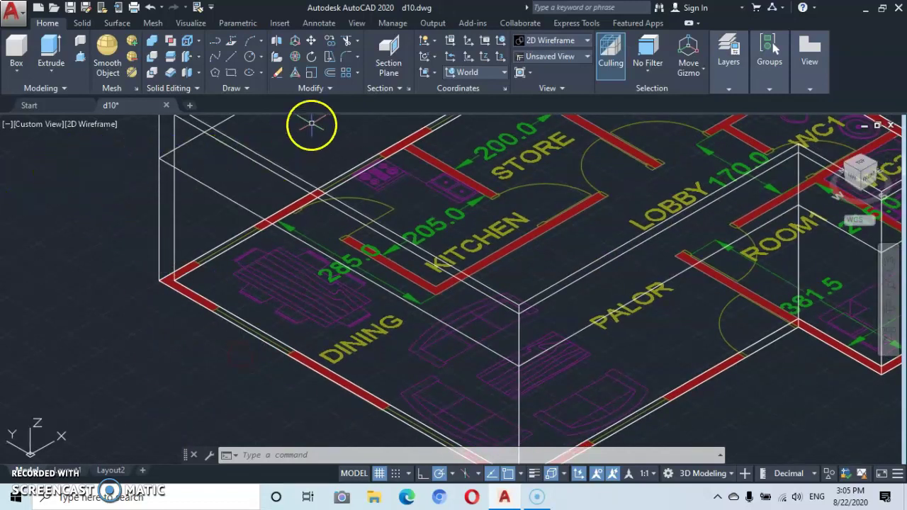
pyautogui.click(435, 74)
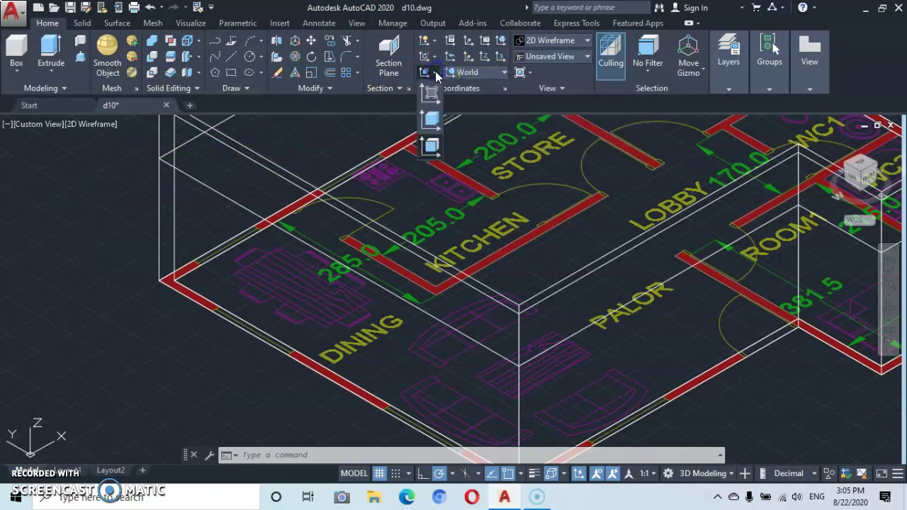
pyautogui.click(431, 147)
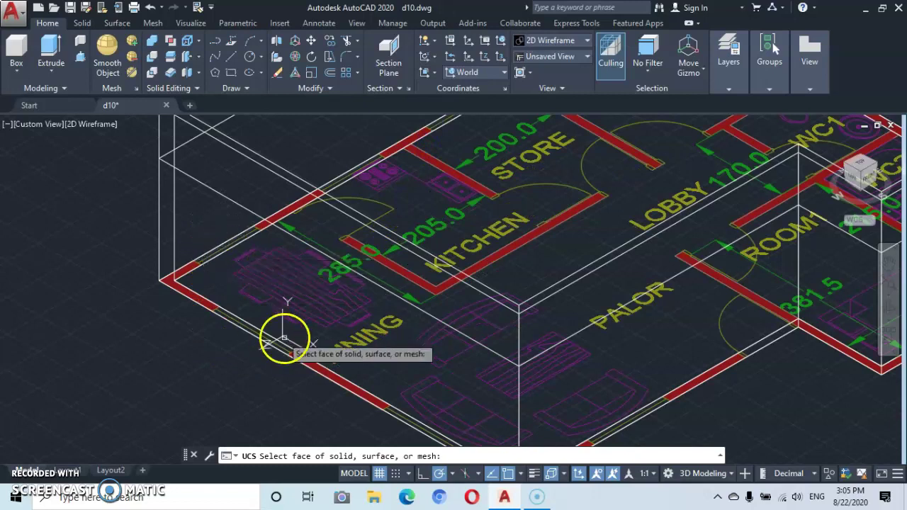
pyautogui.click(232, 265)
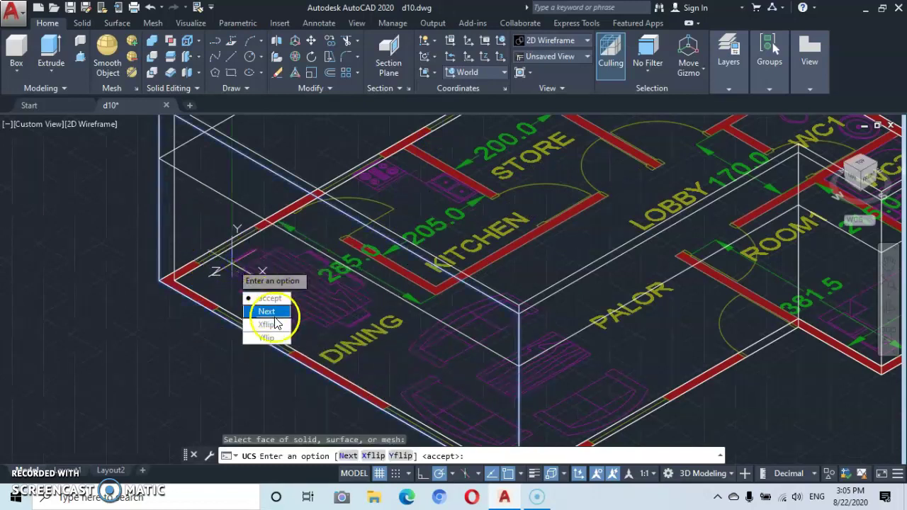
pyautogui.press('Return')
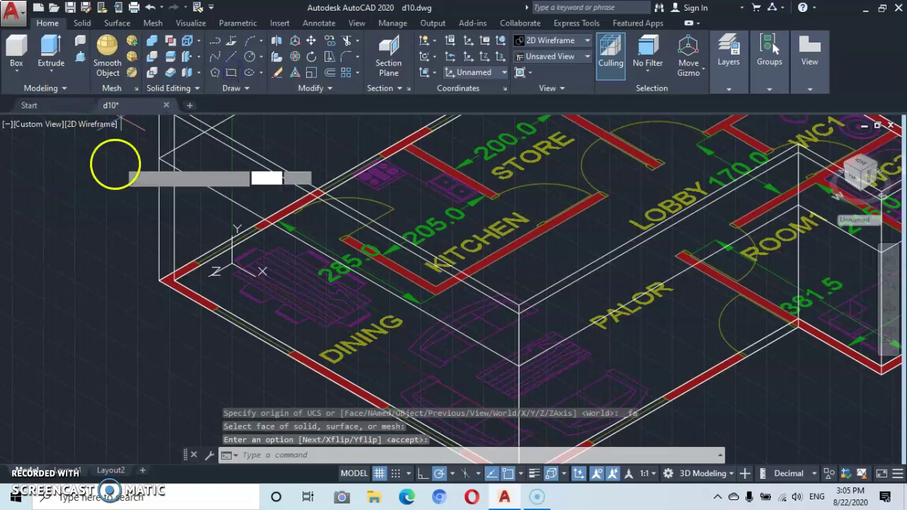
# Draw a 150 by 110 rectangle on the dining room's exterior wall face, starting at the window's corner on the base line.
pyautogui.write('rec')
pyautogui.press('Return')
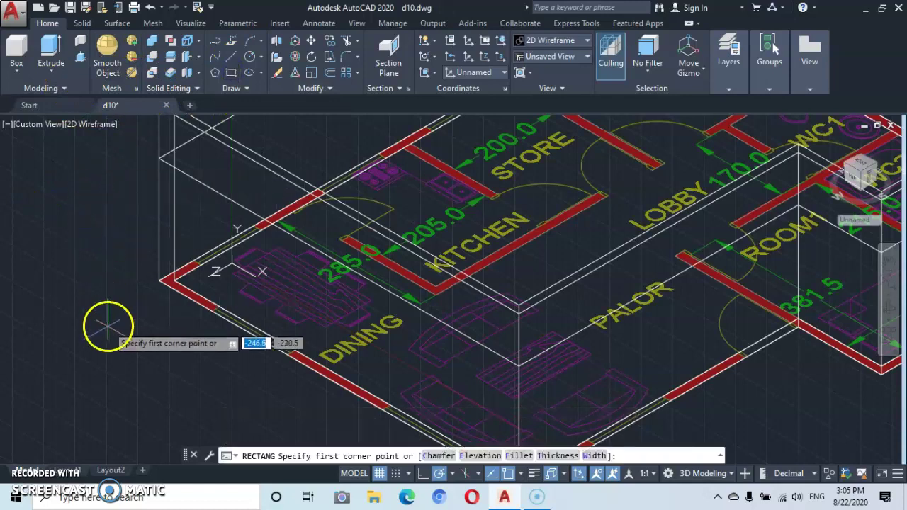
pyautogui.click(212, 312)
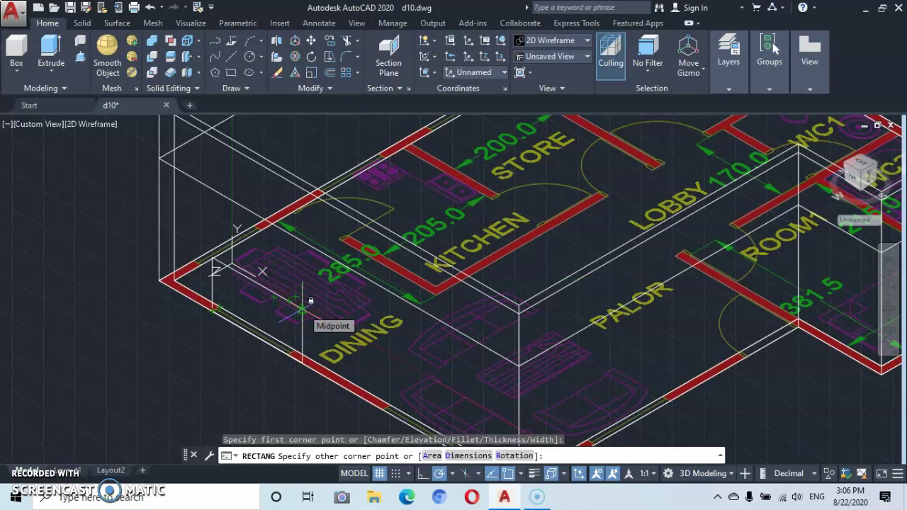
pyautogui.write('150')
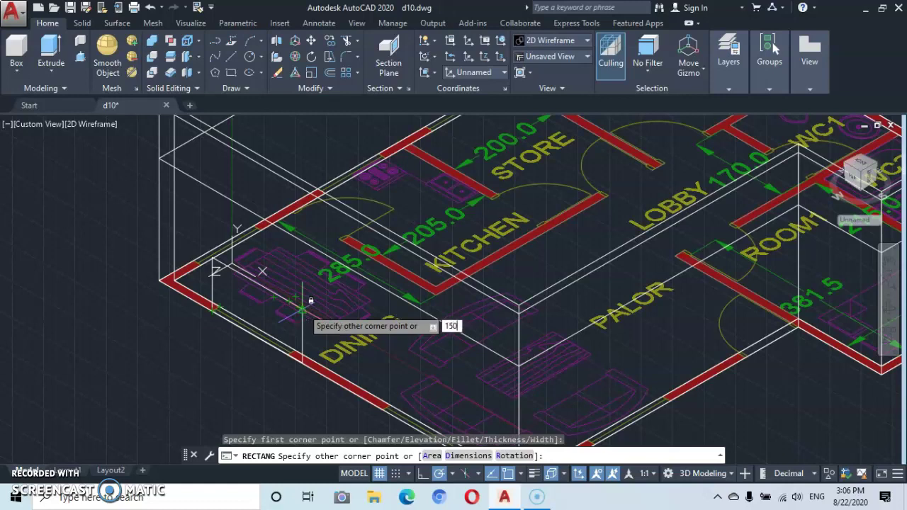
pyautogui.press('Tab')
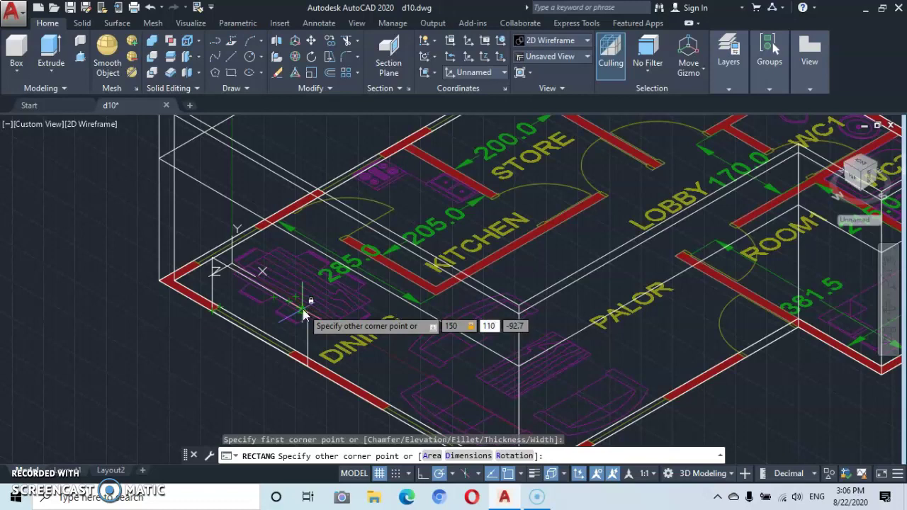
pyautogui.press('Return')
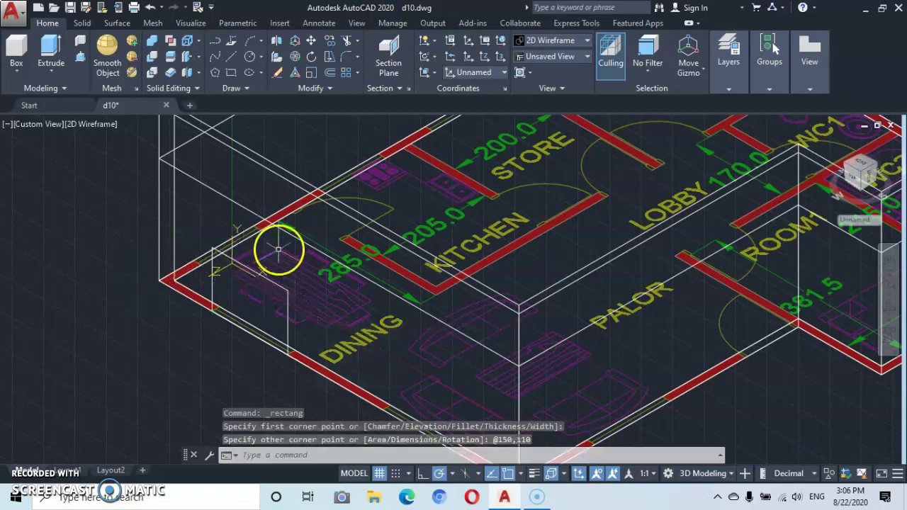
# Move the dining window rectangle straight up by 100 so its top edge meets the copied wall outline.
pyautogui.moveTo(282, 323)
pyautogui.mouseDown(button='middle')
pyautogui.moveTo(203, 229)
pyautogui.moveTo(240, 269)
pyautogui.mouseUp(button='middle')
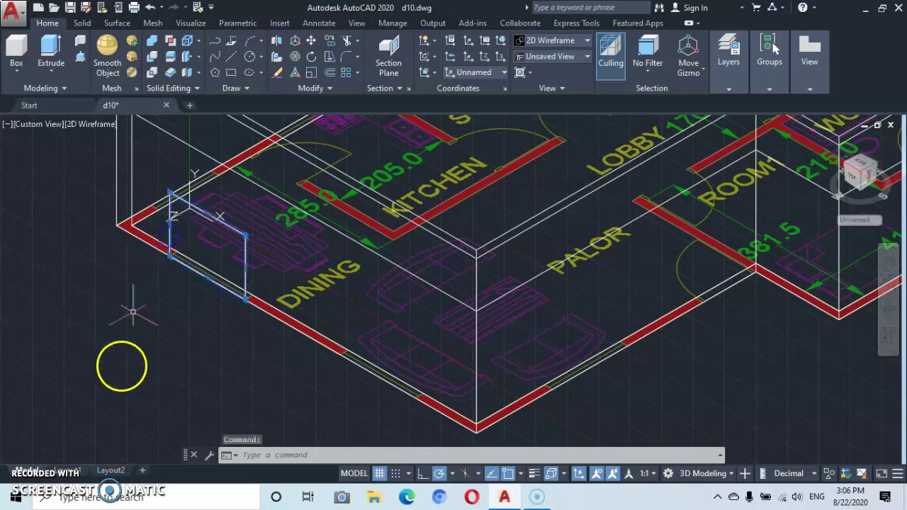
pyautogui.rightClick(106, 390)
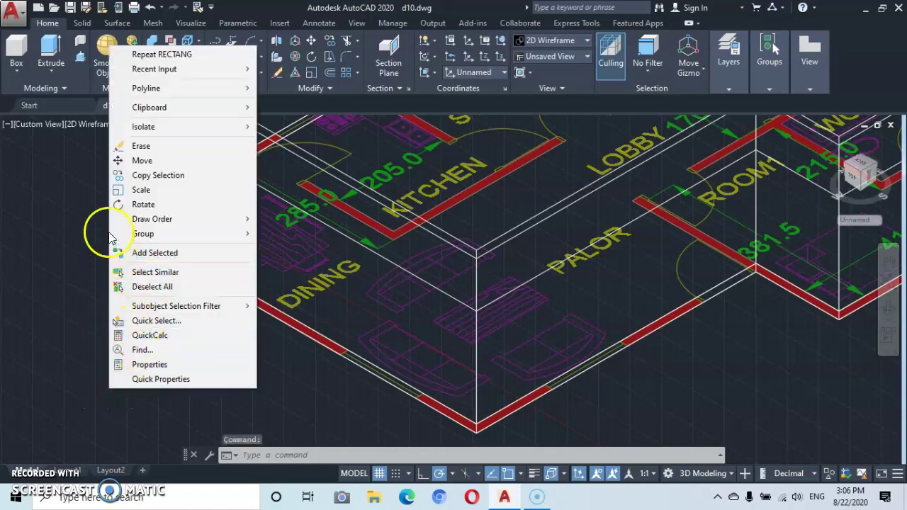
pyautogui.click(140, 160)
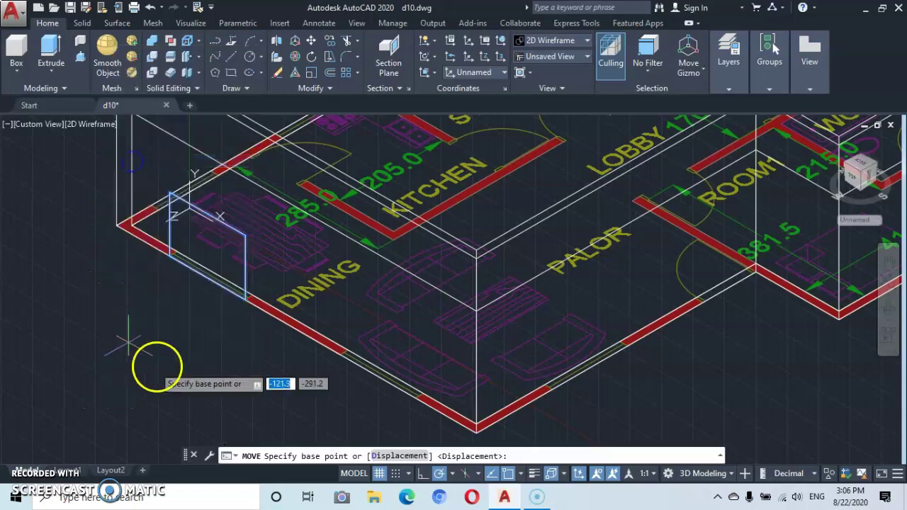
pyautogui.click(164, 188)
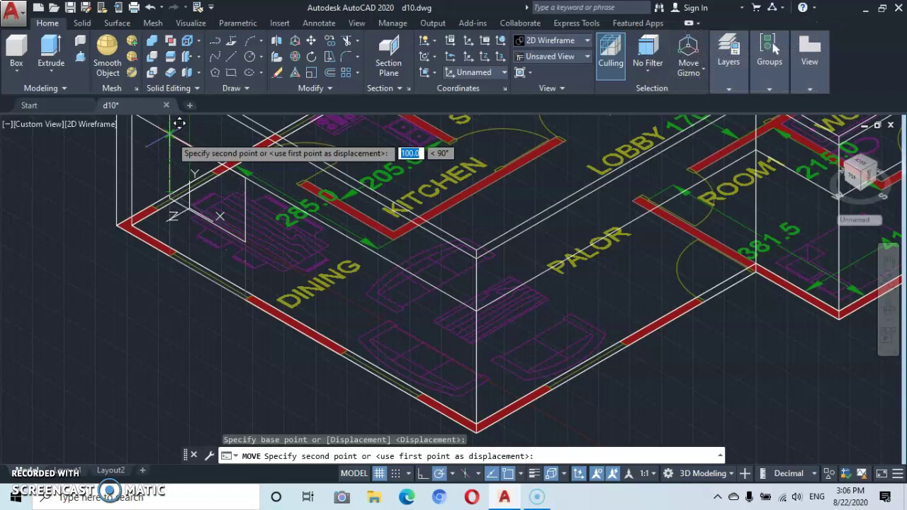
pyautogui.scroll(4, 178, 124)
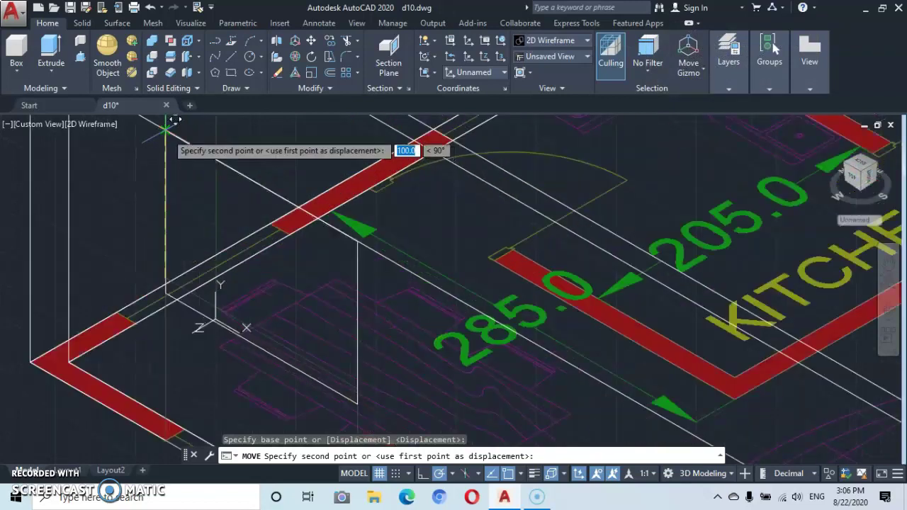
pyautogui.click(171, 125)
pyautogui.scroll(-4, 177, 209)
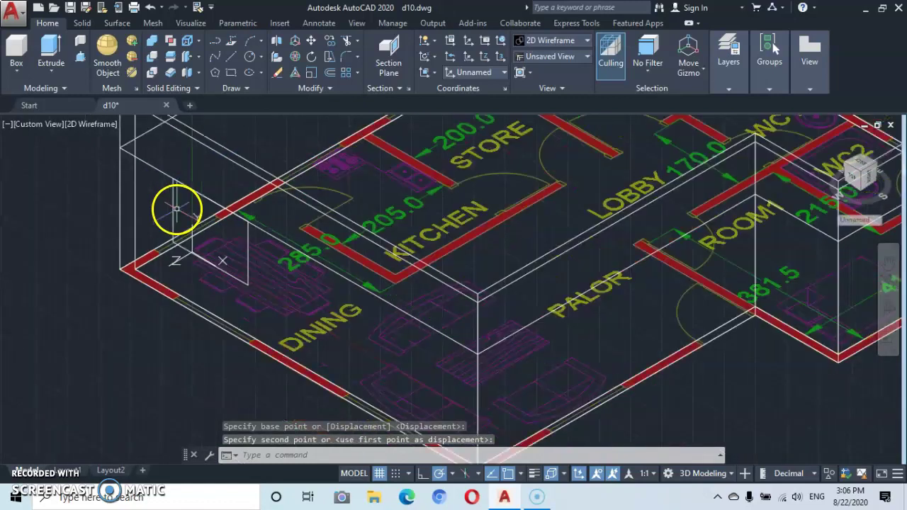
pyautogui.scroll(-2, 186, 237)
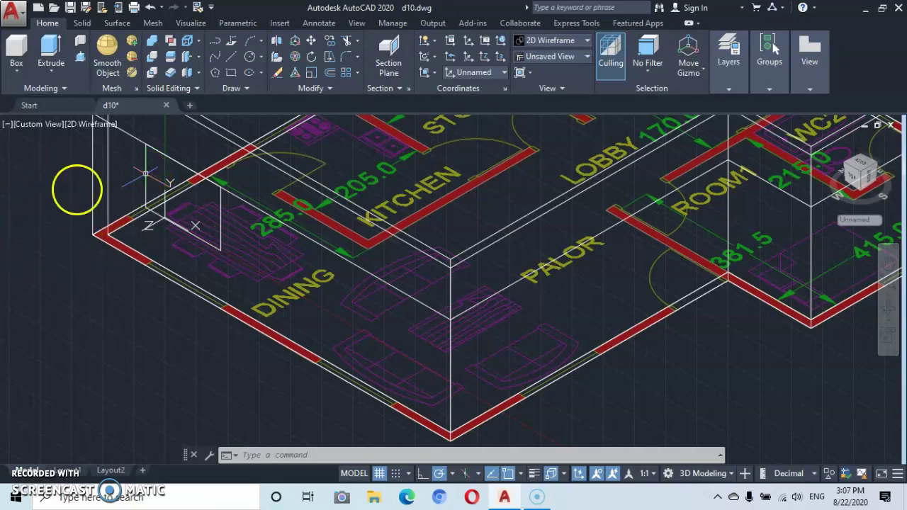
# Copy the dining window rectangle from its lower corner to the corner of the second window opening along the same exterior wall.
pyautogui.scroll(-3, 145, 175)
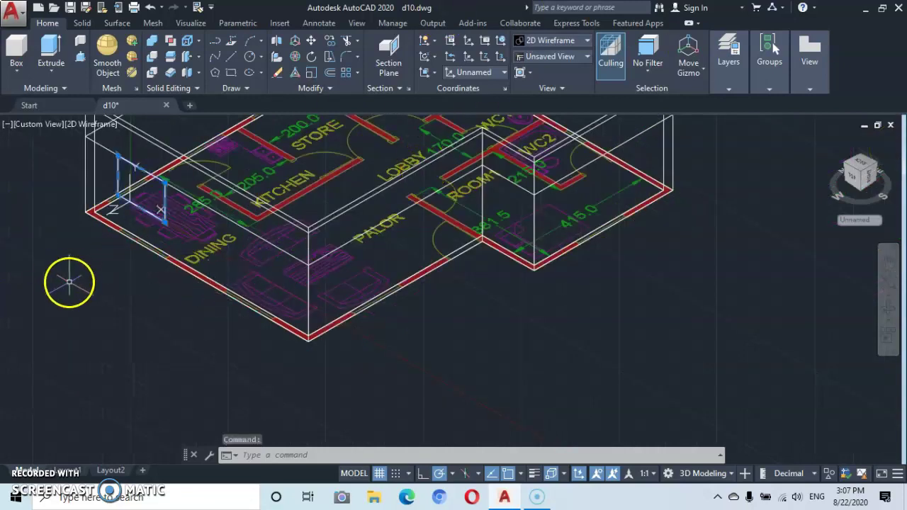
pyautogui.rightClick(149, 349)
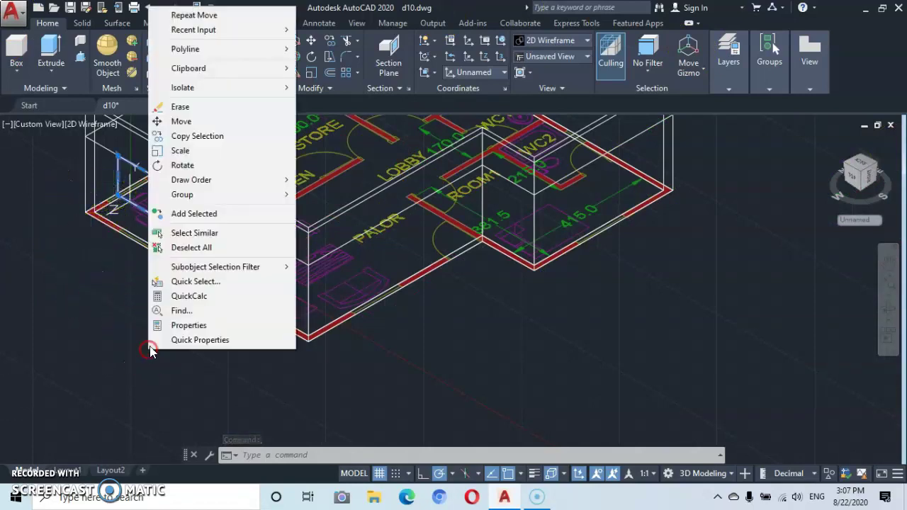
pyautogui.click(177, 136)
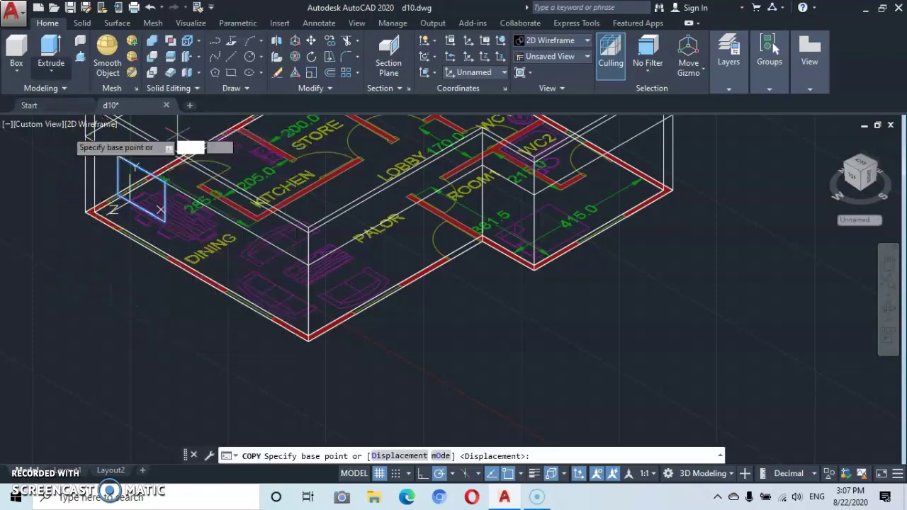
pyautogui.click(116, 192)
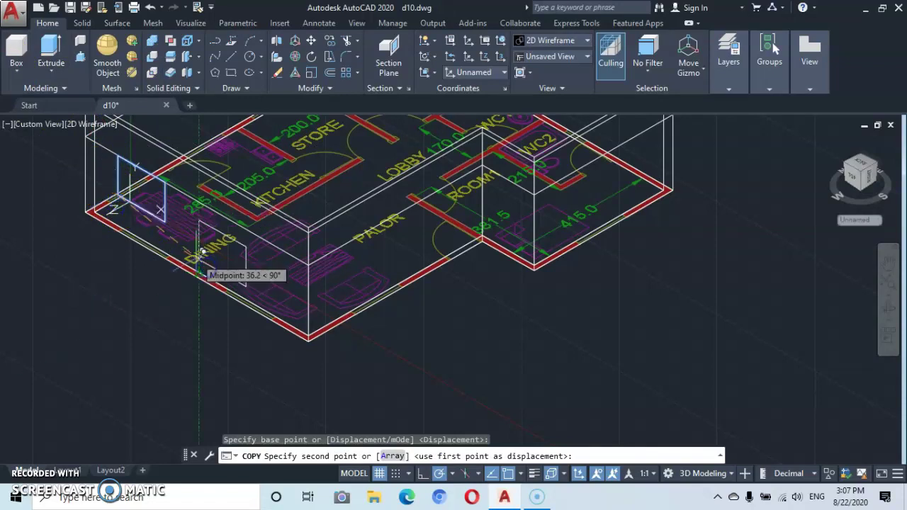
pyautogui.scroll(5, 234, 298)
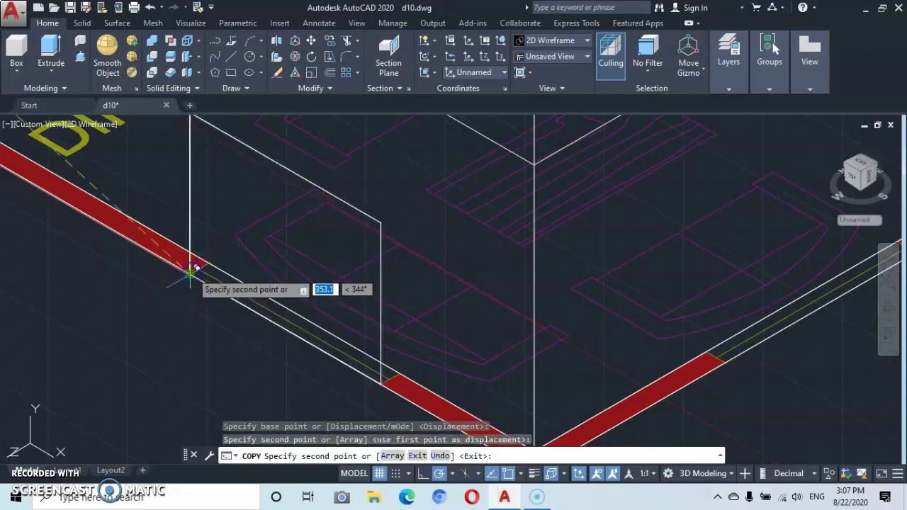
pyautogui.click(215, 316)
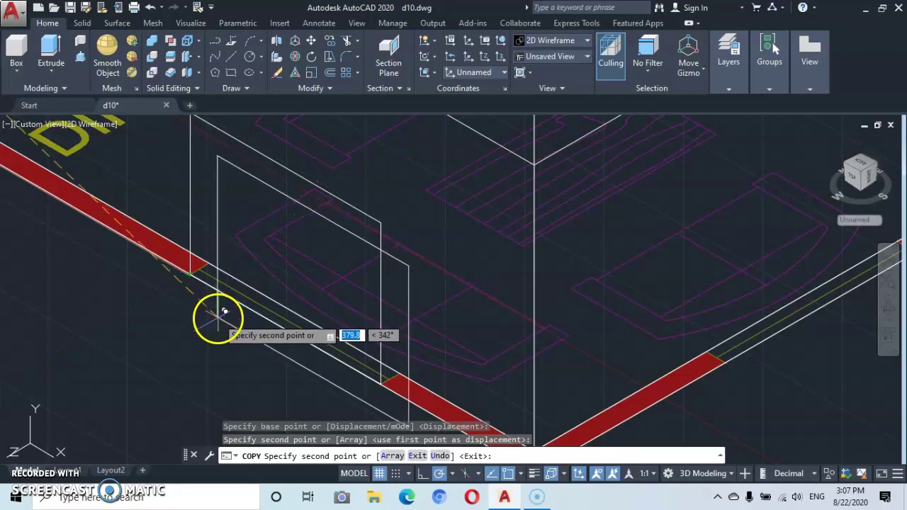
pyautogui.press('Escape')
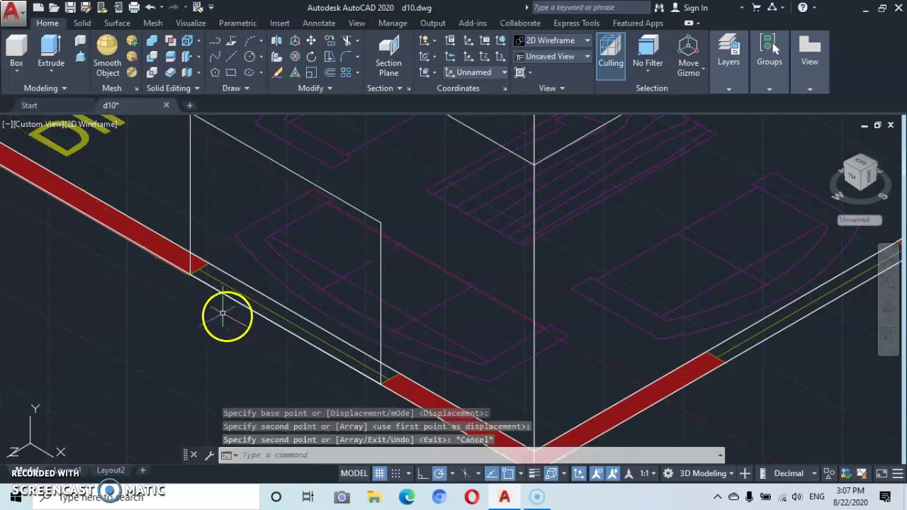
# Move the copied window rectangle straight up from its upper corner until its top edge meets the copied wall outline.
pyautogui.click(189, 212)
pyautogui.click(149, 294)
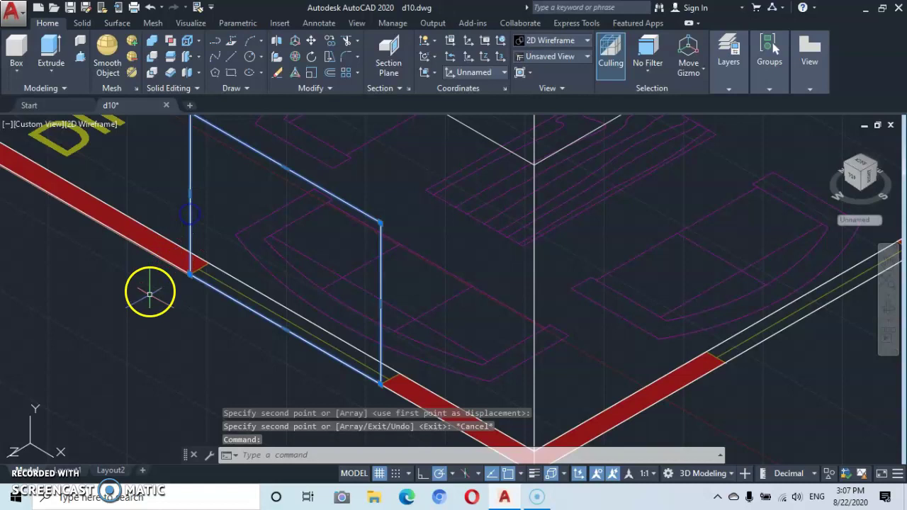
pyautogui.rightClick(147, 357)
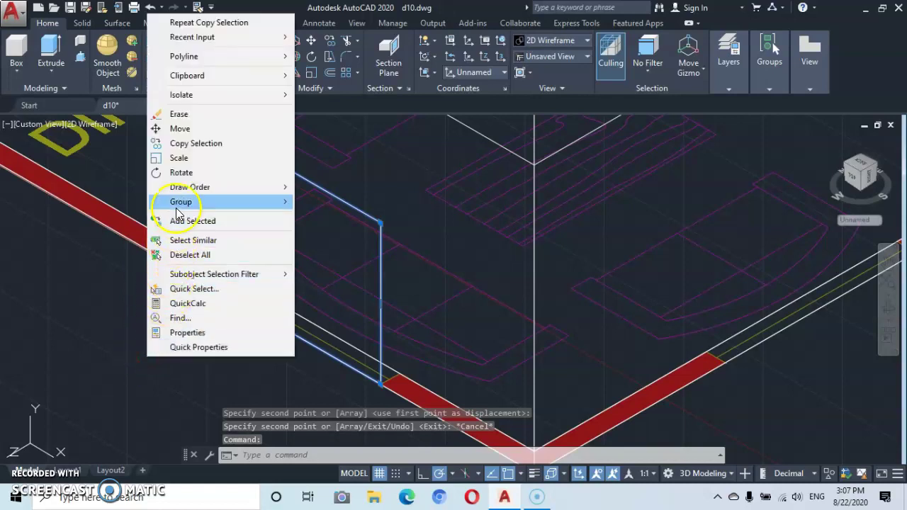
pyautogui.click(180, 128)
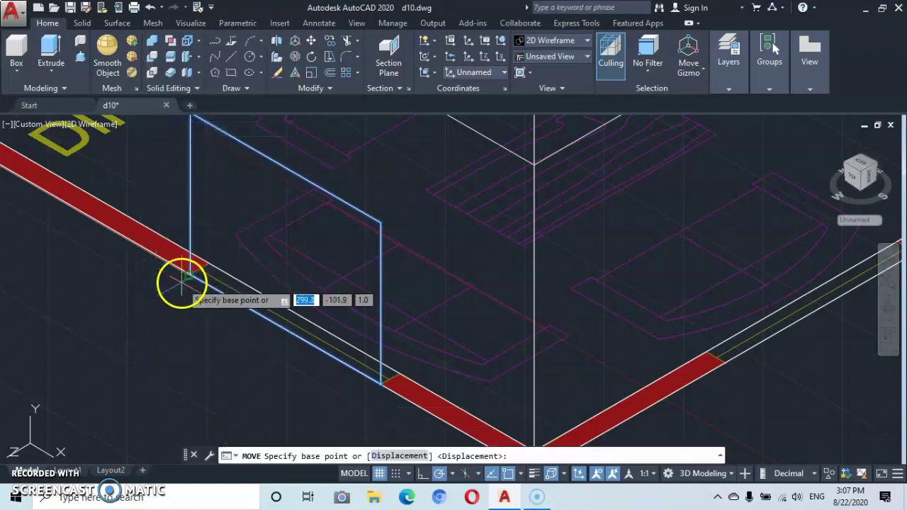
pyautogui.scroll(-3, 179, 278)
pyautogui.scroll(-3, 183, 265)
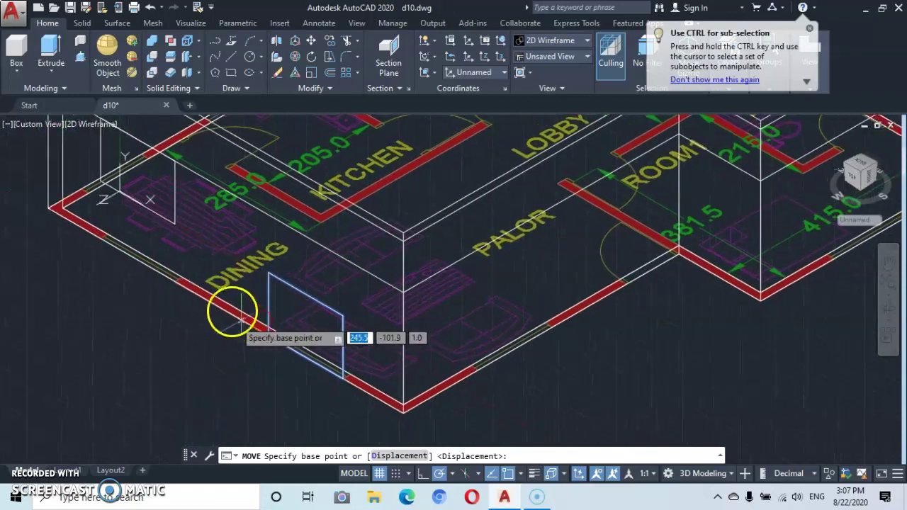
pyautogui.scroll(5, 269, 272)
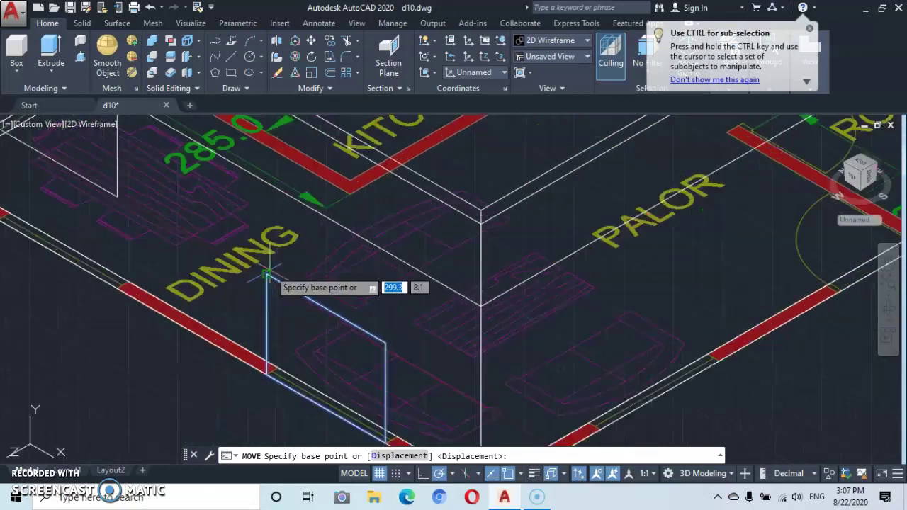
pyautogui.click(262, 275)
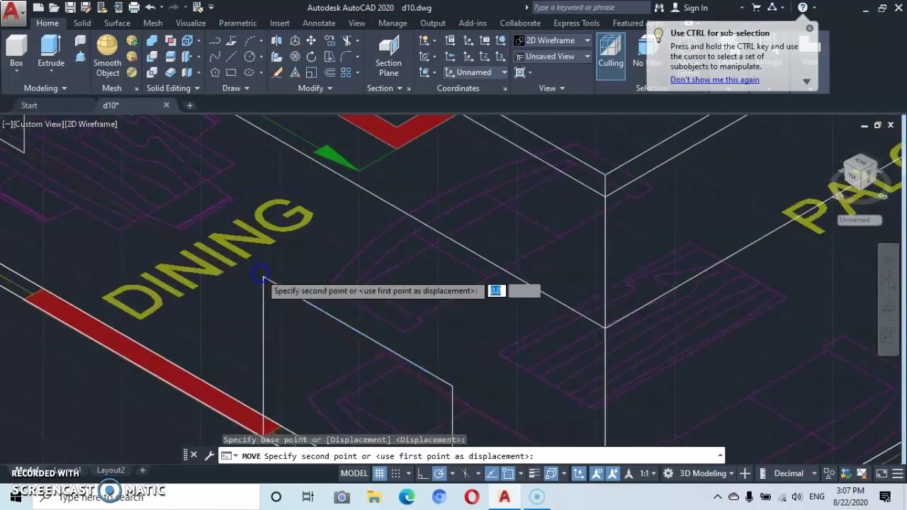
pyautogui.scroll(-5, 263, 276)
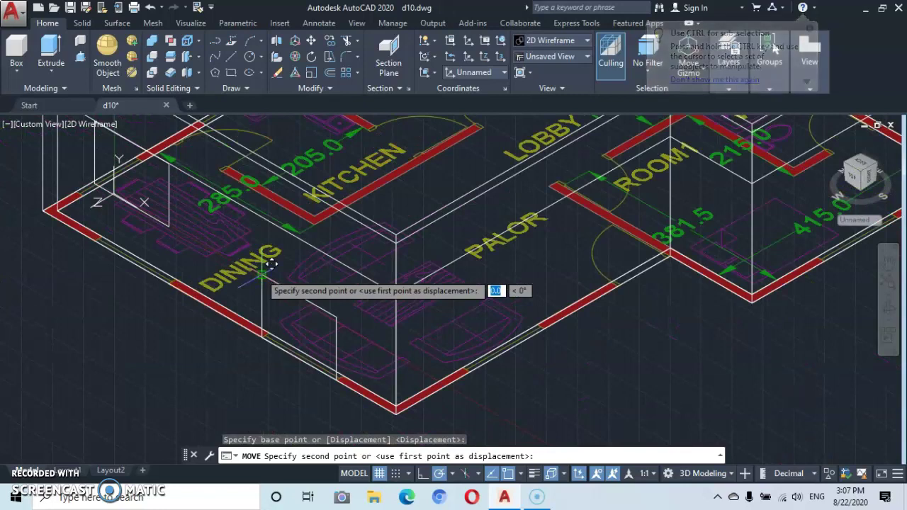
pyautogui.click(263, 220)
# Align the UCS to the outer face of the palor's exterior wall and accept the suggested orientation.
pyautogui.scroll(-5, 273, 252)
pyautogui.moveTo(273, 270)
pyautogui.mouseDown(button='middle')
pyautogui.moveTo(256, 277)
pyautogui.moveTo(296, 291)
pyautogui.mouseUp(button='middle')
pyautogui.scroll(3, 225, 285)
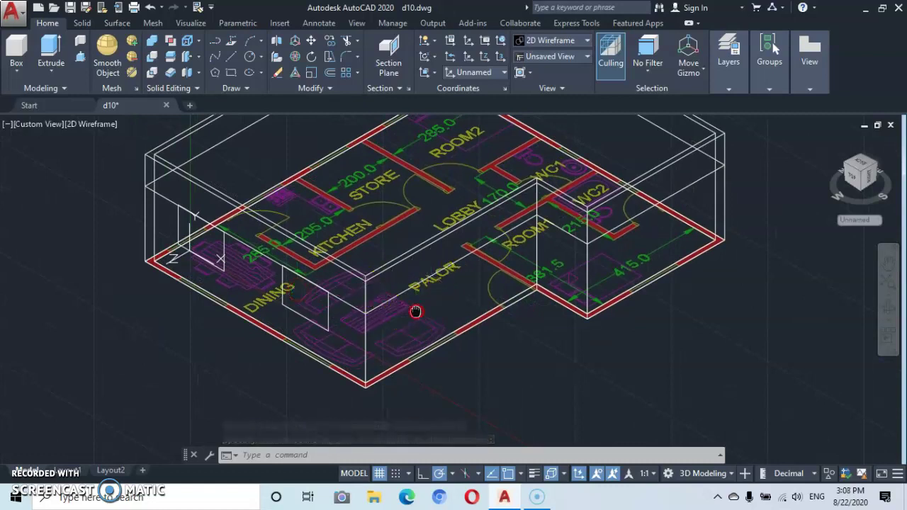
pyautogui.moveTo(416, 310); pyautogui.dragTo(412, 287, button='middle')
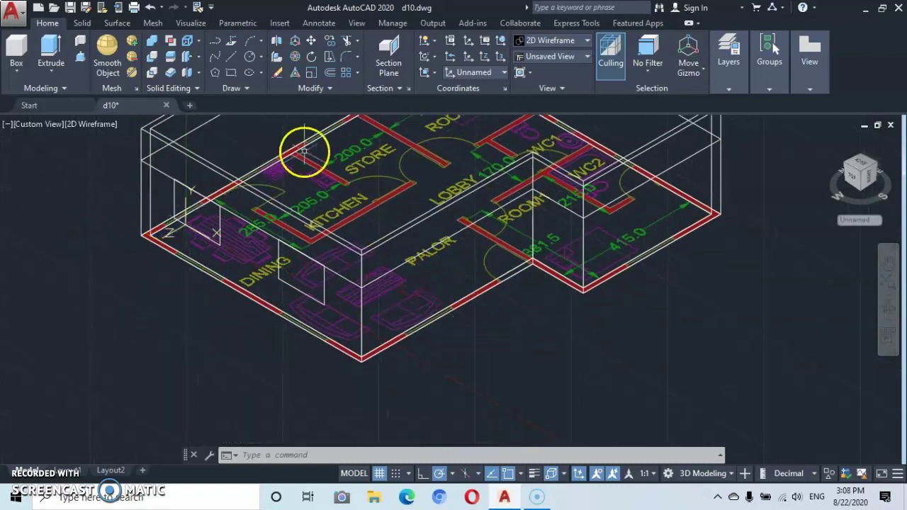
pyautogui.click(434, 73)
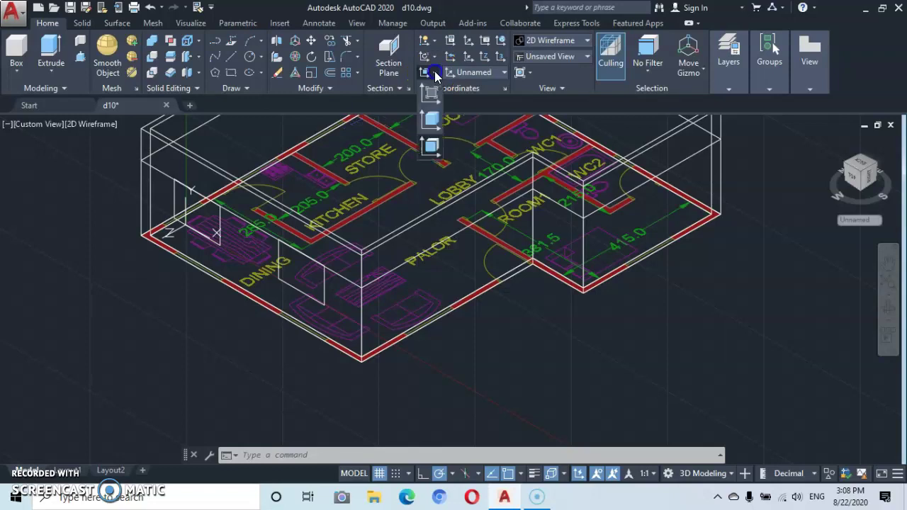
pyautogui.click(431, 150)
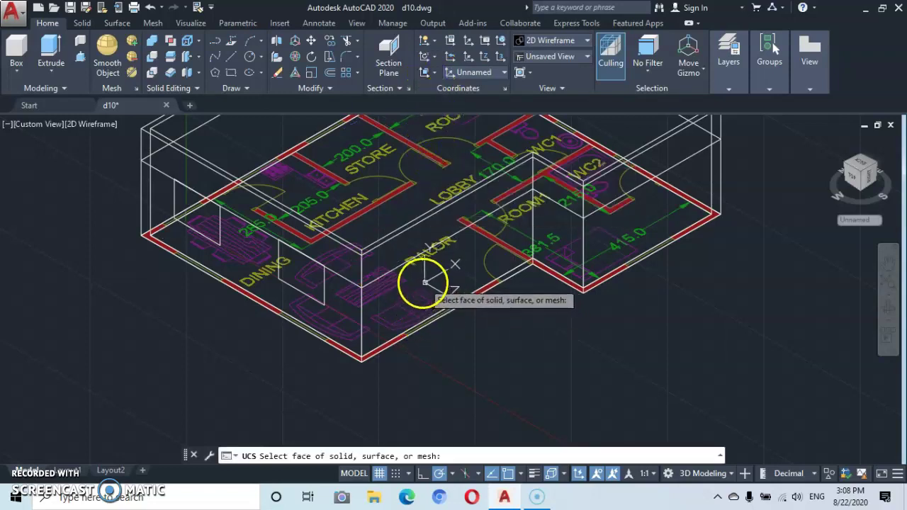
pyautogui.click(446, 279)
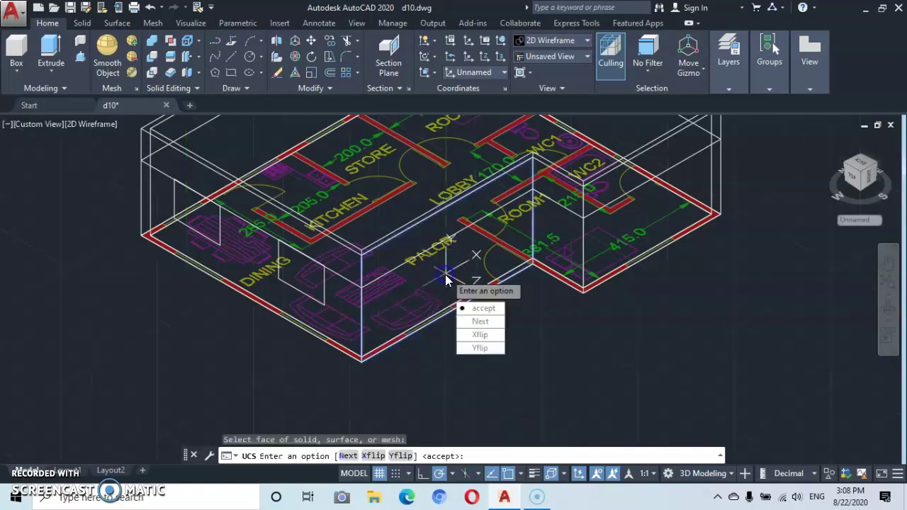
pyautogui.scroll(5, 445, 279)
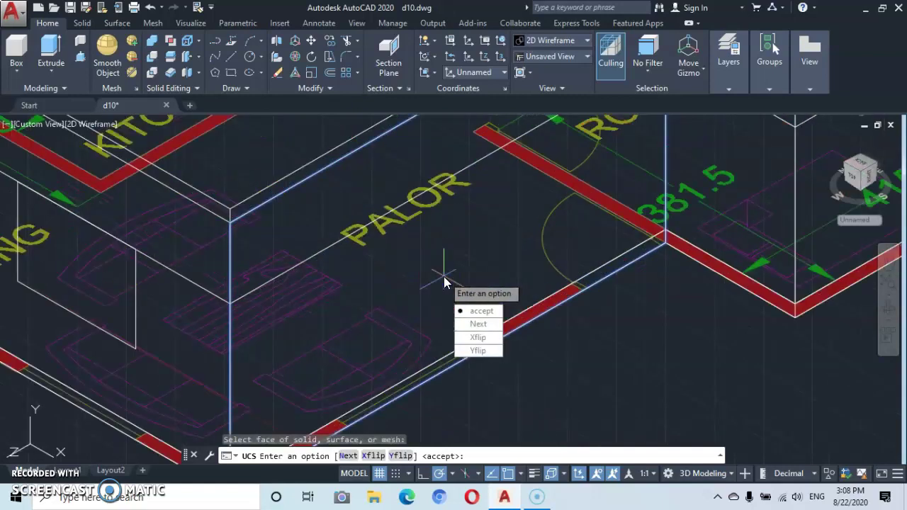
pyautogui.press('Return')
# Draw a 150 by 110 rectangle on the palor's exterior wall face, starting at the window opening's corner on the base line.
pyautogui.moveTo(475, 331); pyautogui.dragTo(492, 248, button='middle')
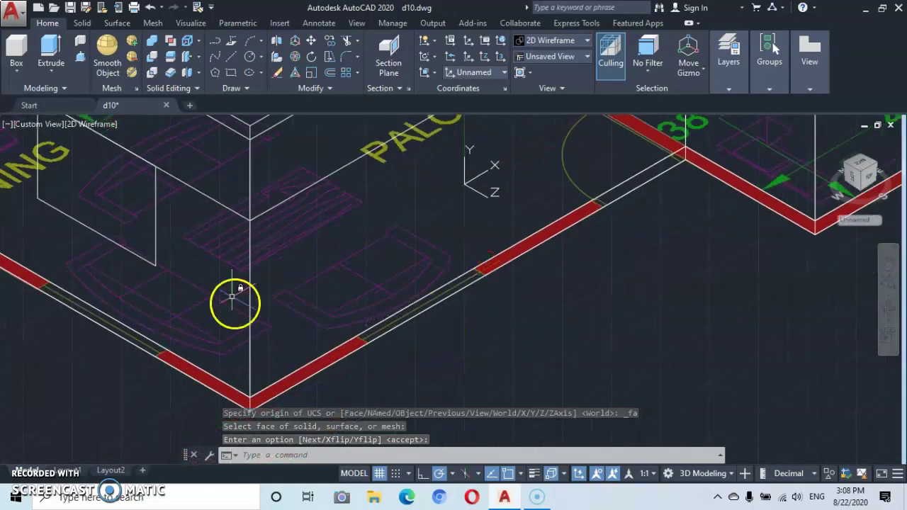
pyautogui.click(233, 71)
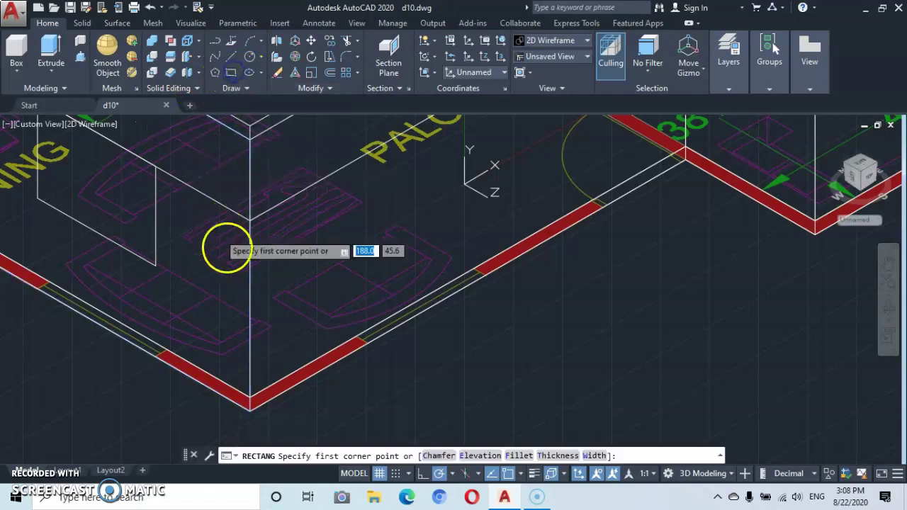
pyautogui.click(367, 343)
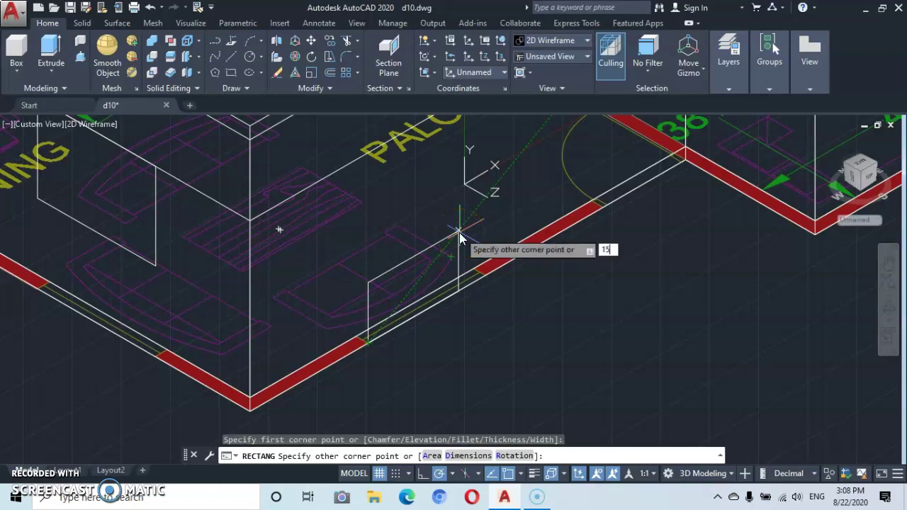
pyautogui.press('Tab')
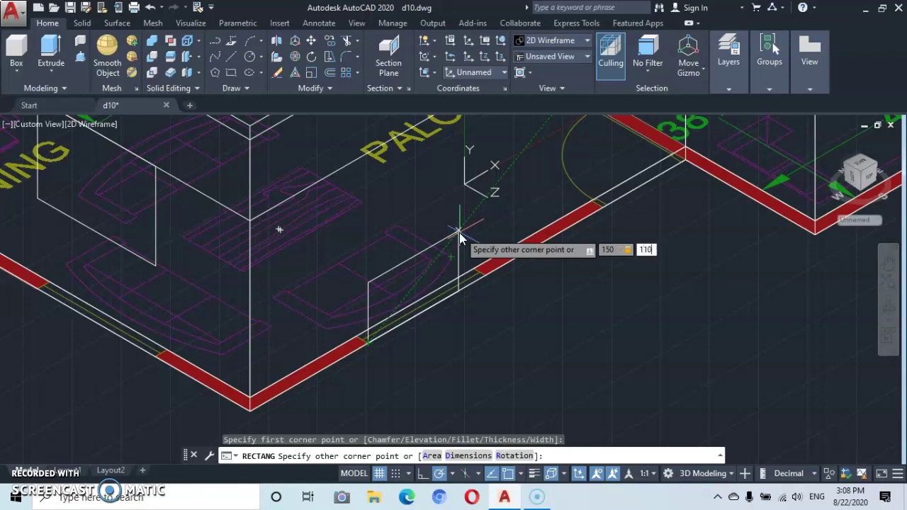
pyautogui.press('Return')
# Move the palor window rectangle straight up from its upper corner until its top edge meets the copied wall outline.
pyautogui.moveTo(345, 198)
pyautogui.mouseDown(button='middle')
pyautogui.moveTo(370, 247)
pyautogui.moveTo(394, 265)
pyautogui.mouseUp(button='middle')
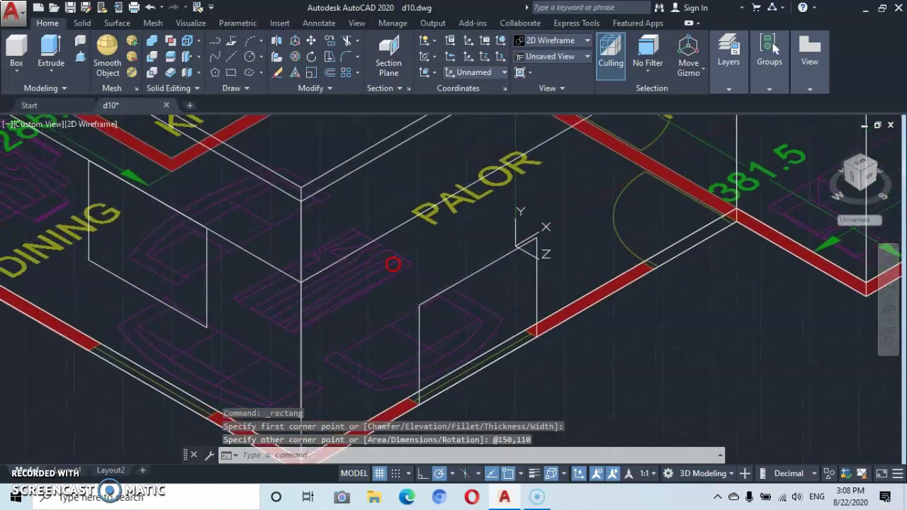
pyautogui.click(473, 273)
pyautogui.click(577, 334)
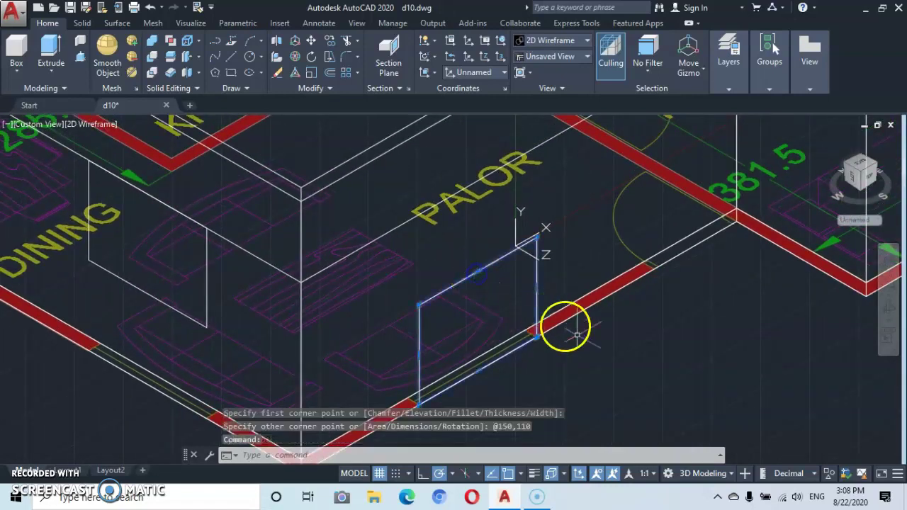
pyautogui.rightClick(595, 358)
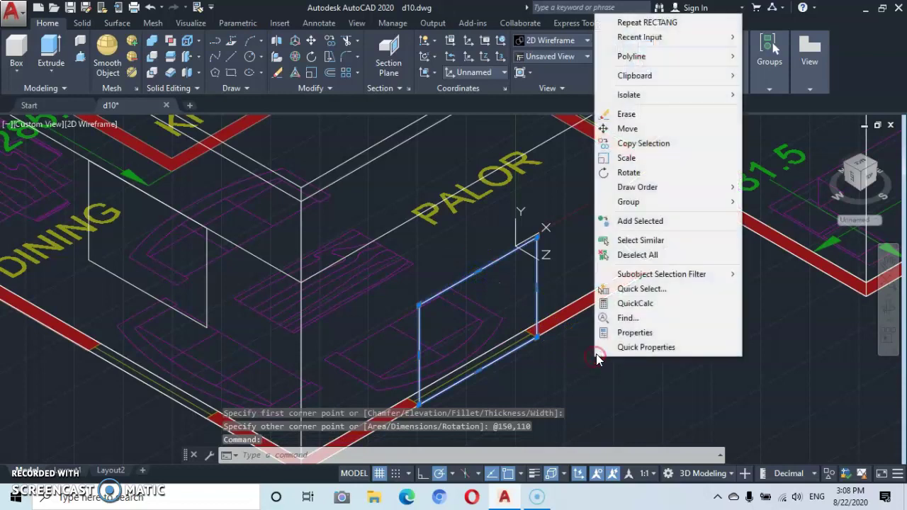
pyautogui.click(627, 129)
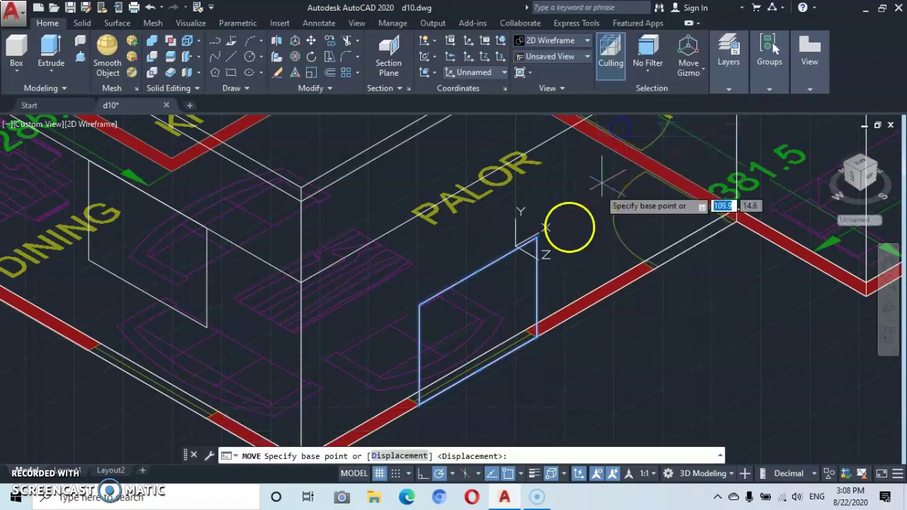
pyautogui.click(419, 304)
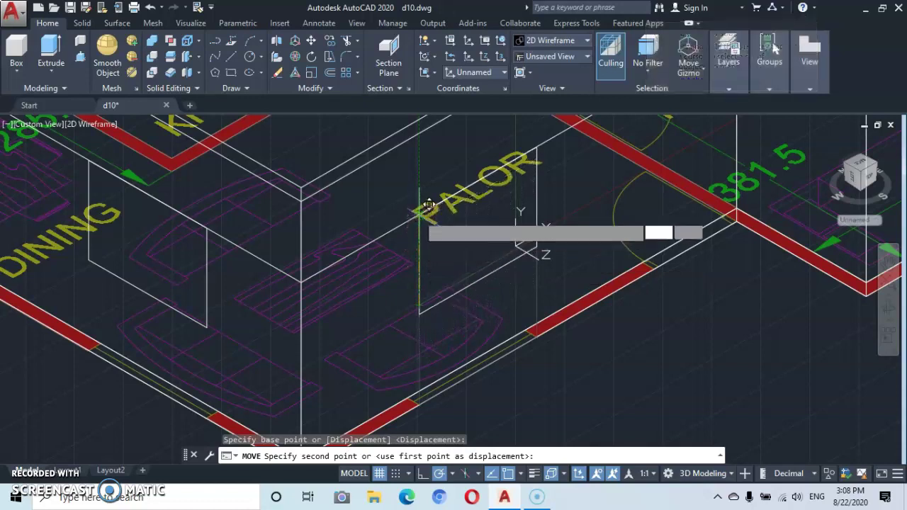
pyautogui.click(428, 204)
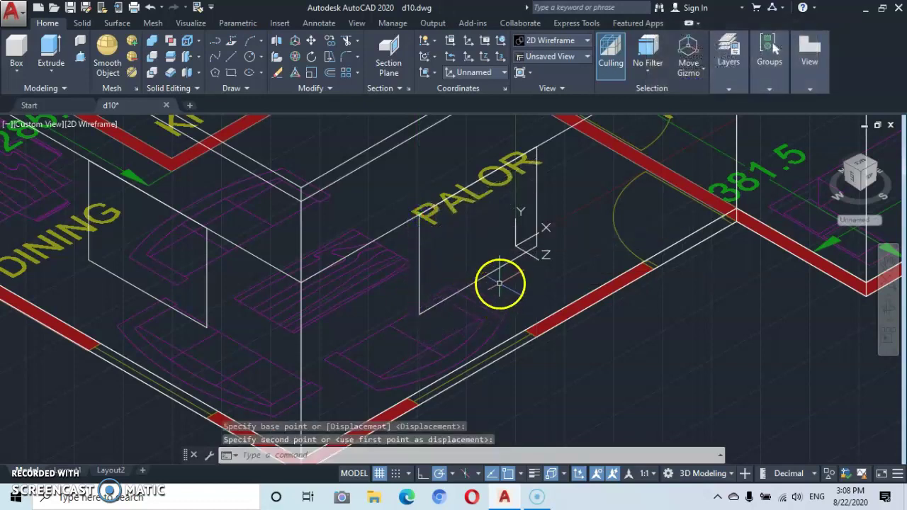
# Draw the door rectangle on the palor's exterior wall face, from the door opening's base corner to the wall corner on the copied wall outline.
pyautogui.moveTo(499, 284); pyautogui.dragTo(358, 354, button='middle')
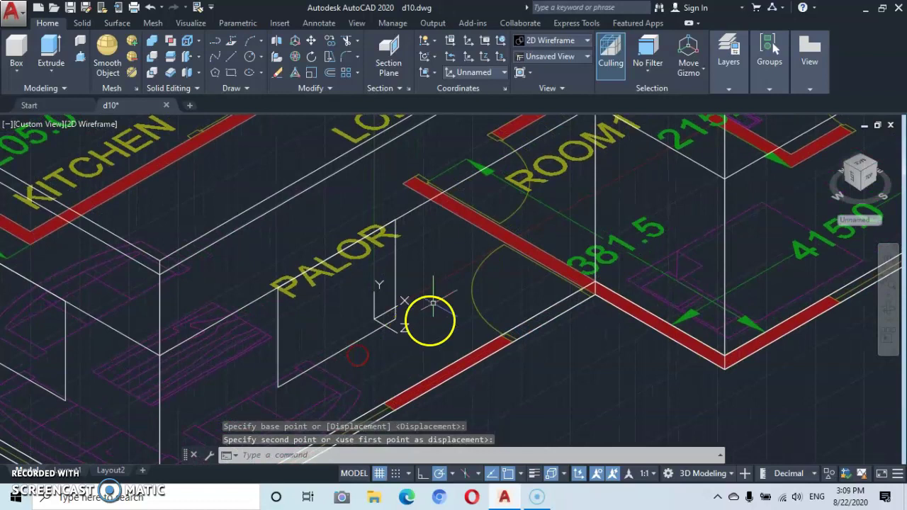
pyautogui.moveTo(462, 260); pyautogui.dragTo(416, 318, button='middle')
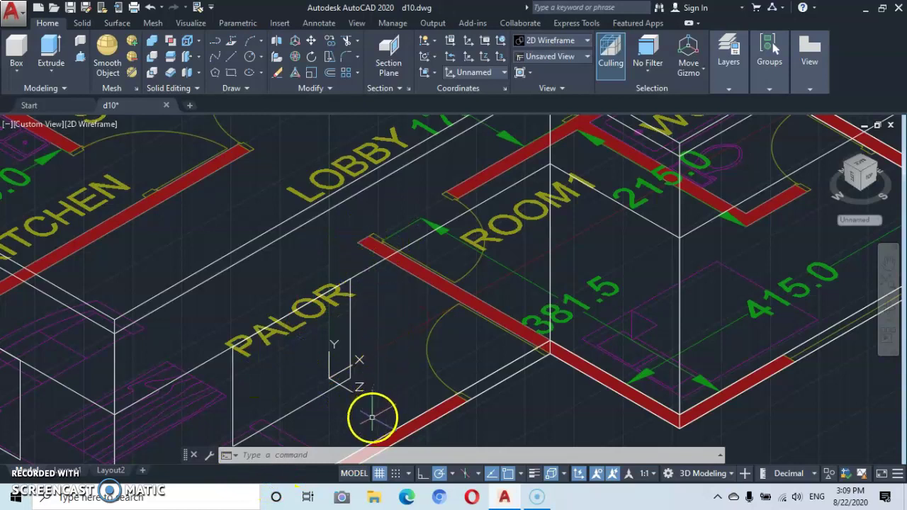
pyautogui.click(231, 72)
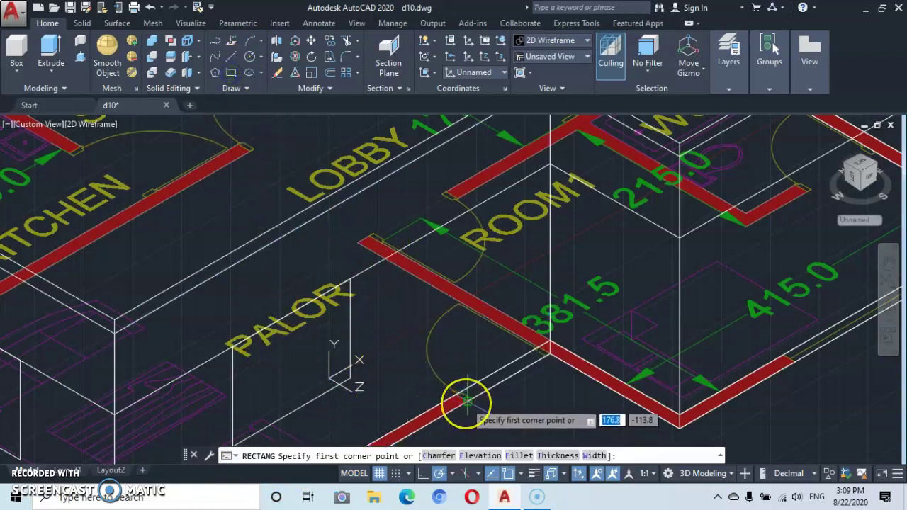
pyautogui.scroll(2, 468, 401)
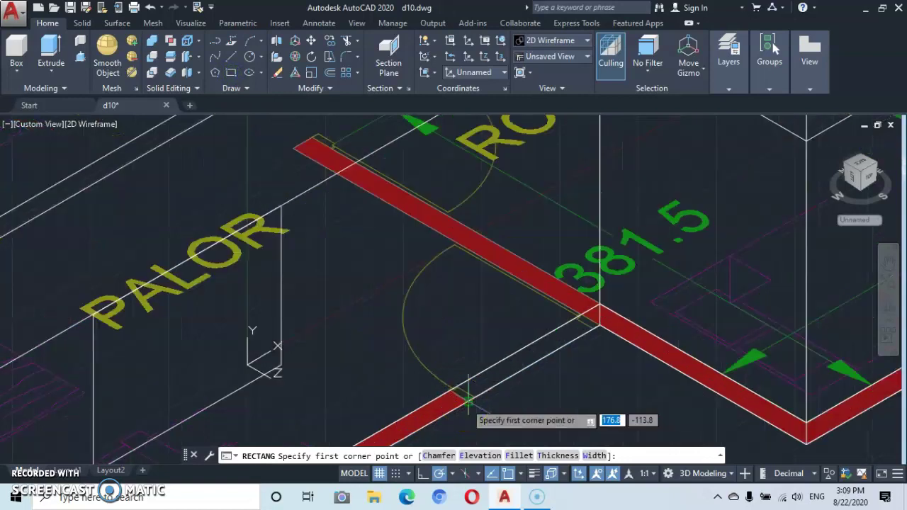
pyautogui.click(467, 401)
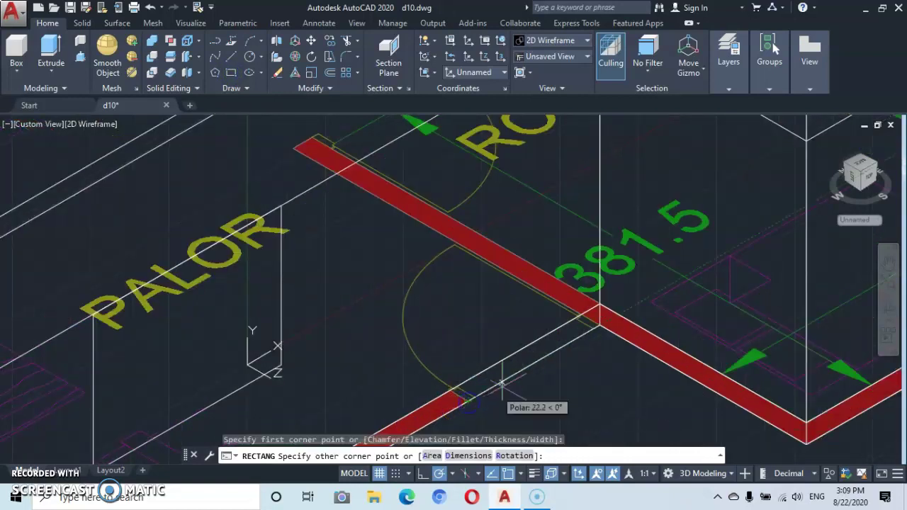
pyautogui.scroll(-1, 560, 258)
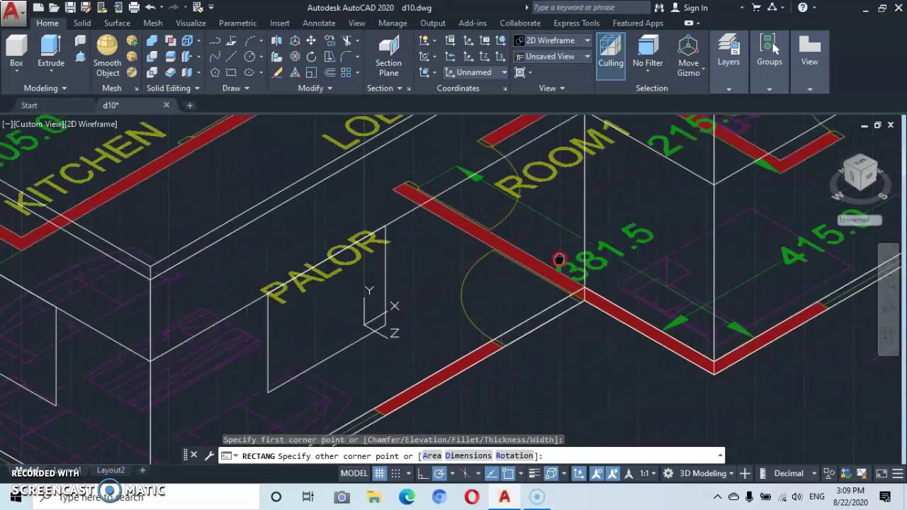
pyautogui.moveTo(560, 188); pyautogui.dragTo(565, 269, button='middle')
pyautogui.scroll(2, 574, 226)
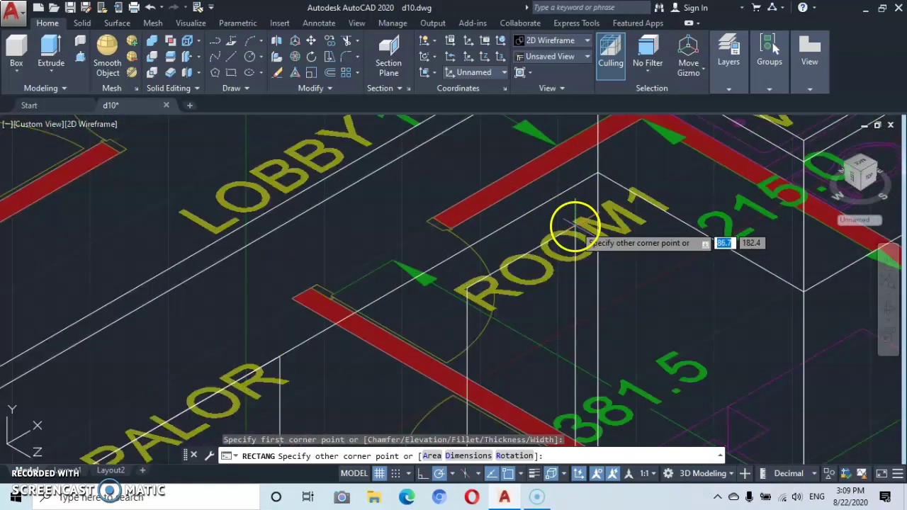
pyautogui.click(598, 172)
# Copy the palor window rectangle by its lower corner to the window opening's corner on the base of Room1's exterior wall.
pyautogui.scroll(-5, 551, 292)
pyautogui.moveTo(512, 314)
pyautogui.mouseDown(button='middle')
pyautogui.moveTo(551, 213)
pyautogui.moveTo(577, 229)
pyautogui.mouseUp(button='middle')
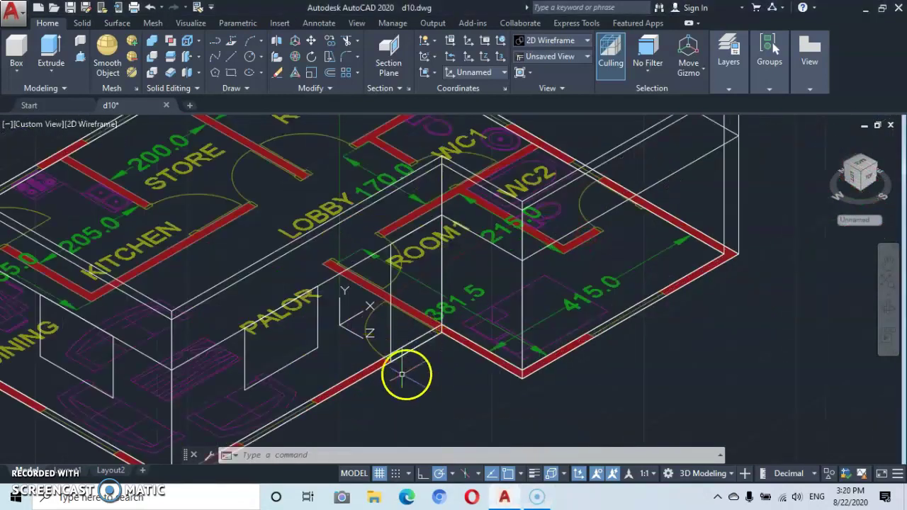
pyautogui.scroll(2, 624, 318)
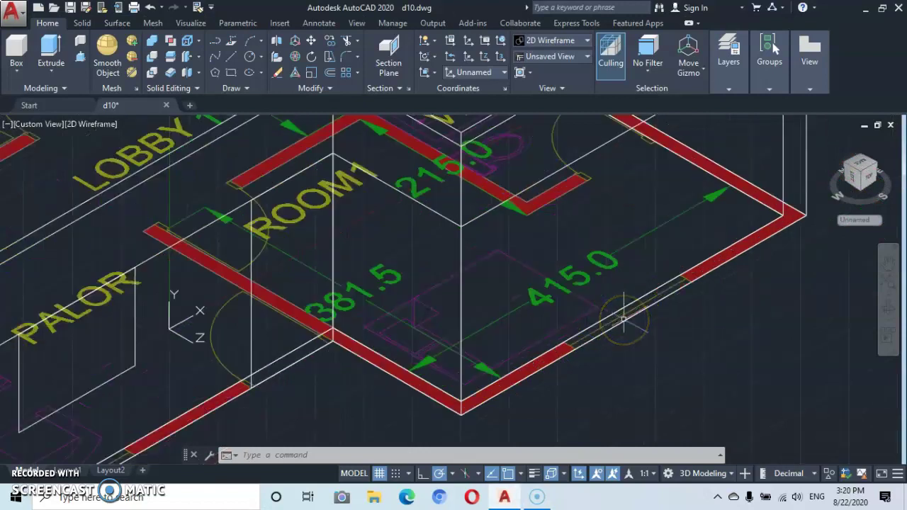
pyautogui.scroll(-2, 631, 309)
pyautogui.moveTo(624, 306); pyautogui.dragTo(626, 299, button='middle')
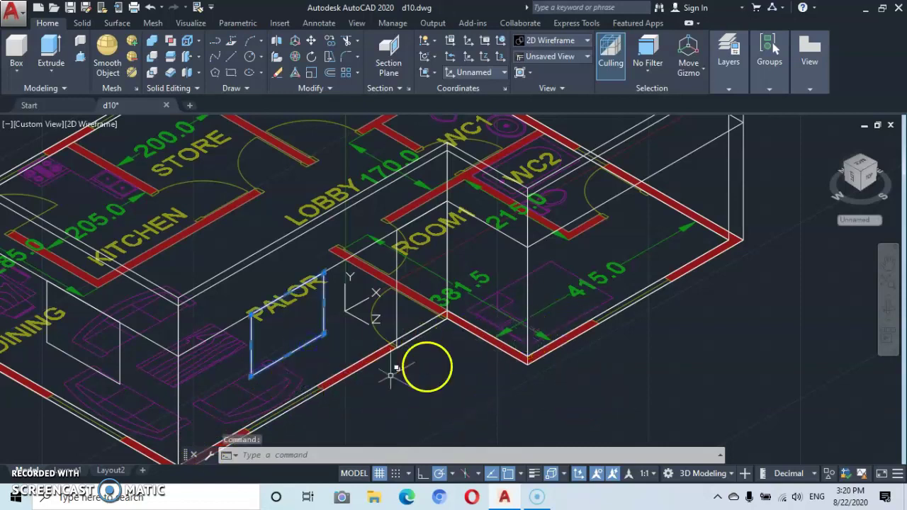
pyautogui.rightClick(603, 399)
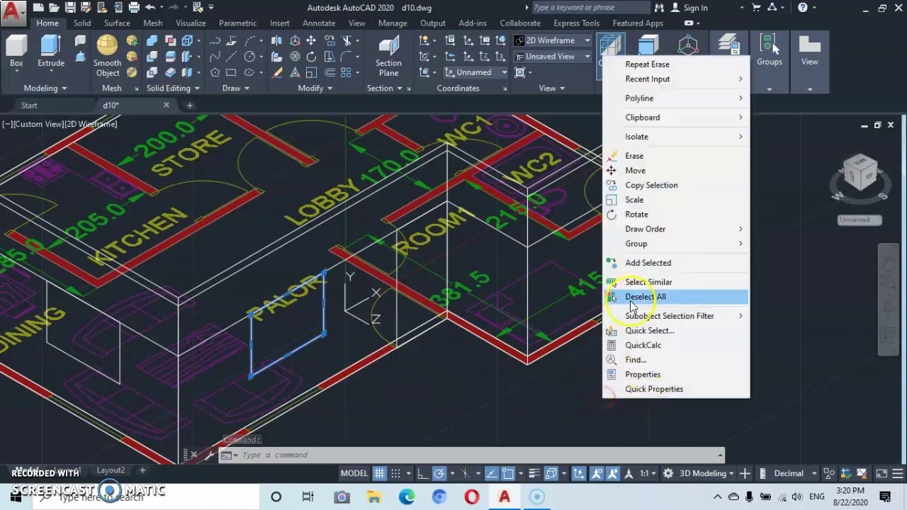
pyautogui.click(640, 186)
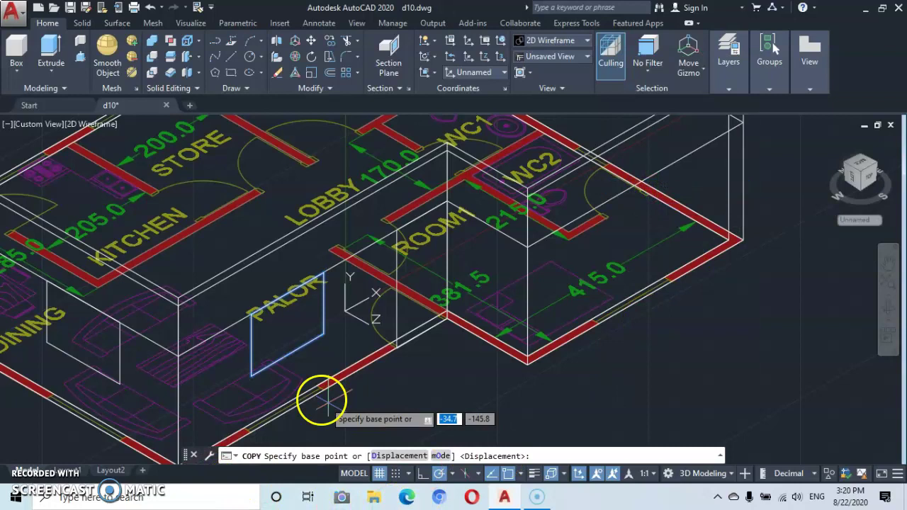
pyautogui.click(251, 375)
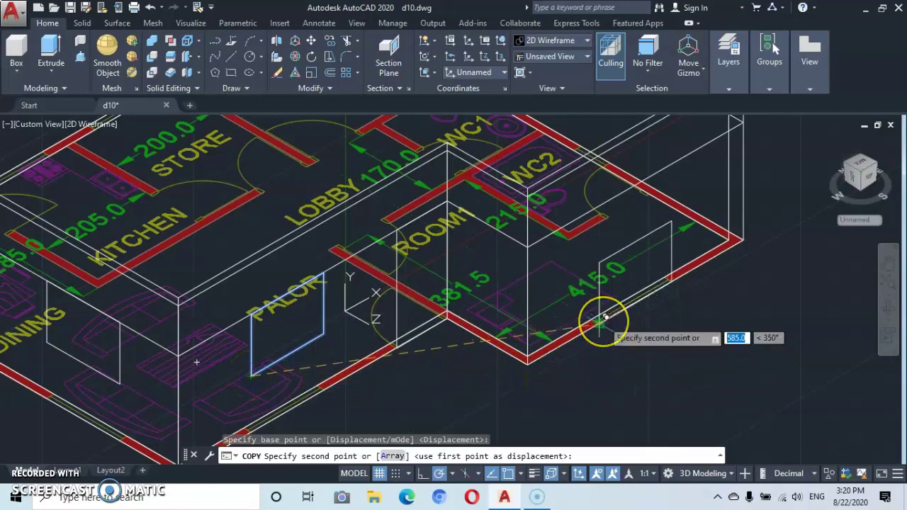
pyautogui.scroll(4, 600, 322)
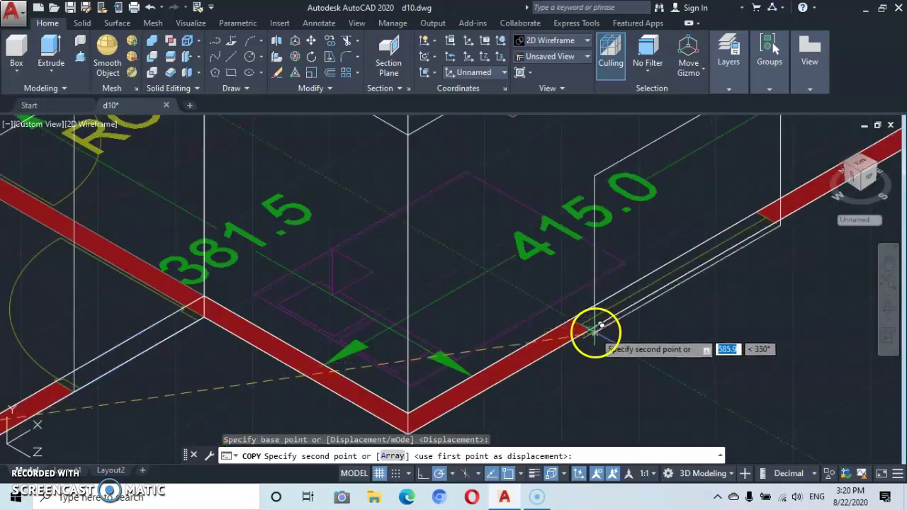
pyautogui.click(594, 328)
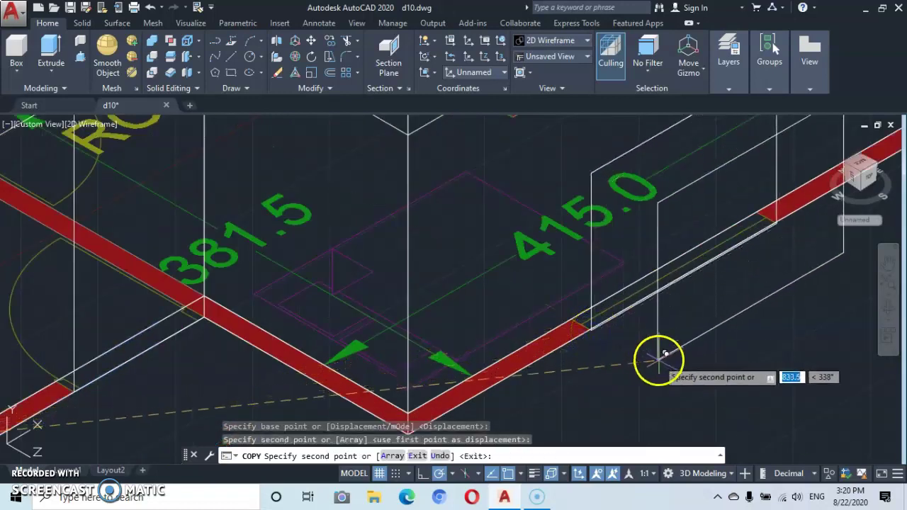
pyautogui.press('Escape')
pyautogui.scroll(-3, 672, 373)
pyautogui.scroll(-2, 673, 372)
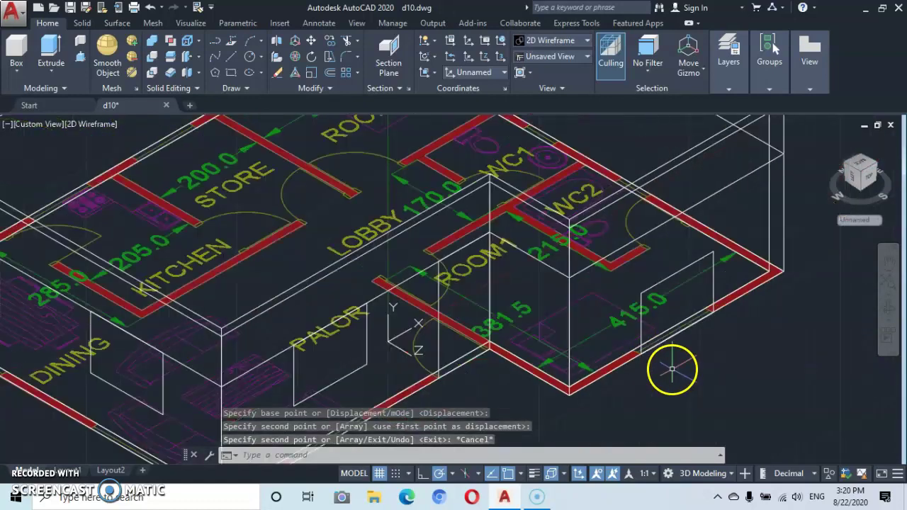
# Move the copied Room1 window rectangle straight up from its upper corner until its top edge meets the copied wall outline.
pyautogui.moveTo(669, 363)
pyautogui.mouseDown(button='middle')
pyautogui.moveTo(631, 411)
pyautogui.moveTo(633, 383)
pyautogui.moveTo(587, 428)
pyautogui.mouseUp(button='middle')
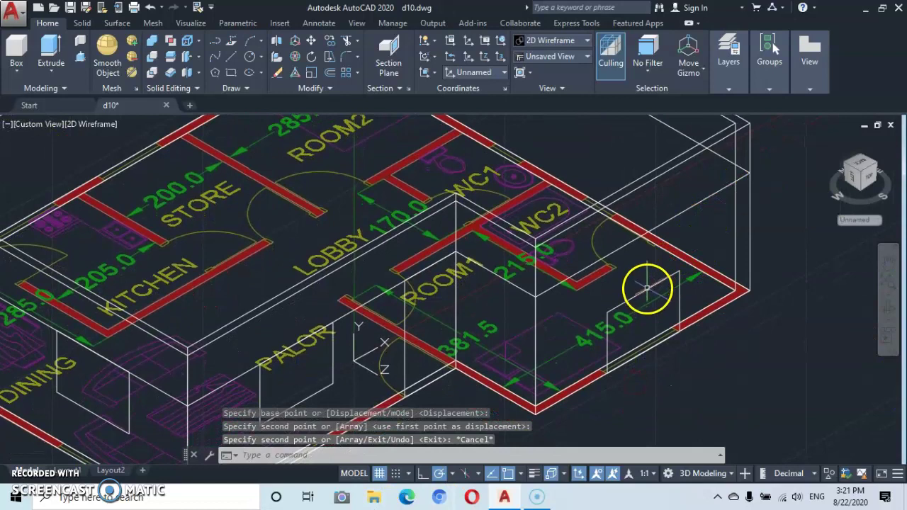
pyautogui.click(647, 290)
pyautogui.rightClick(688, 387)
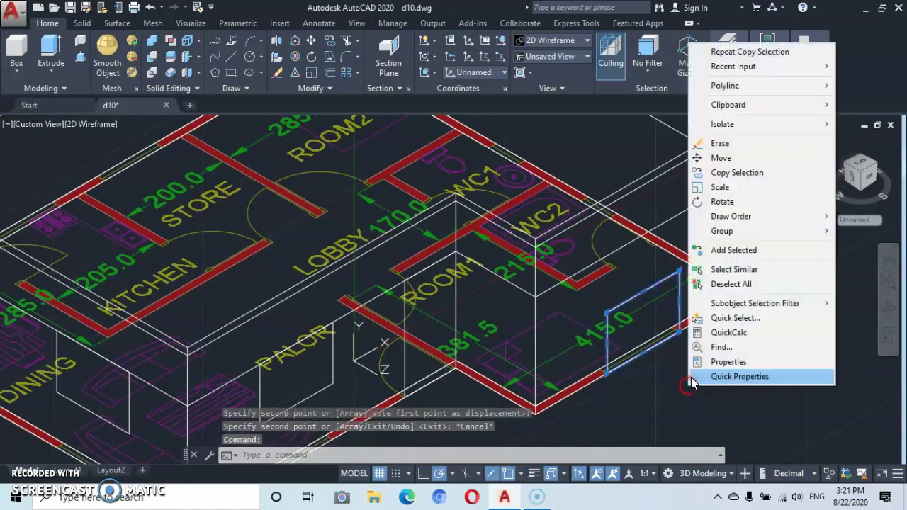
pyautogui.click(719, 158)
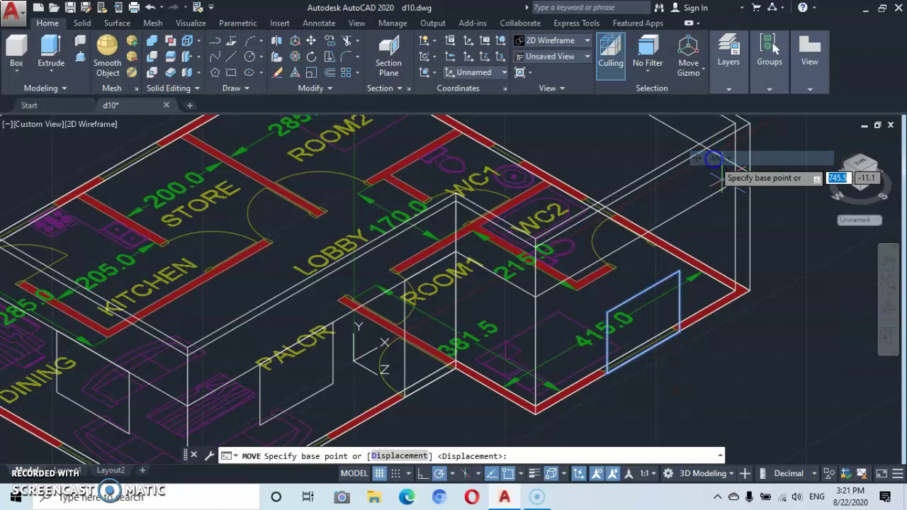
pyautogui.click(607, 312)
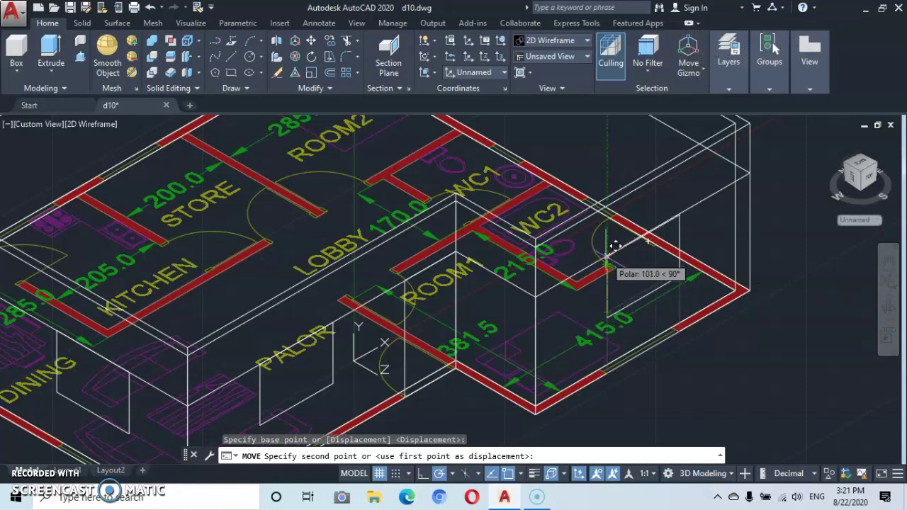
pyautogui.scroll(4, 614, 246)
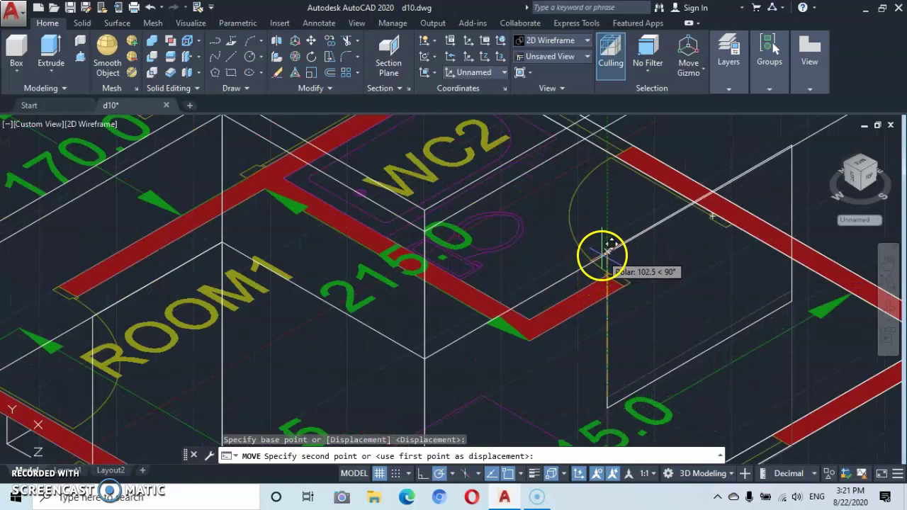
pyautogui.click(601, 260)
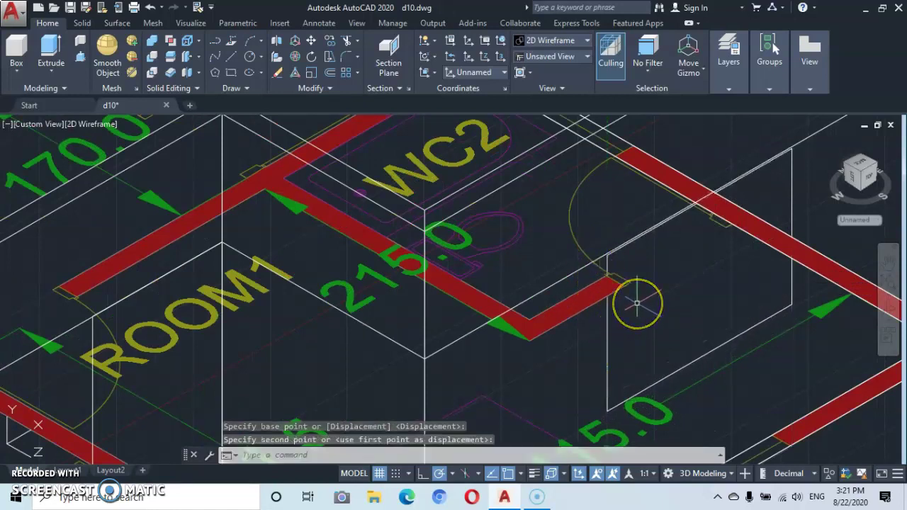
# Examine the Room1 window's top edge against the copied wall outline and review the whole model.
pyautogui.scroll(-2, 637, 303)
pyautogui.scroll(3, 638, 299)
pyautogui.scroll(-2, 638, 299)
pyautogui.scroll(2, 594, 284)
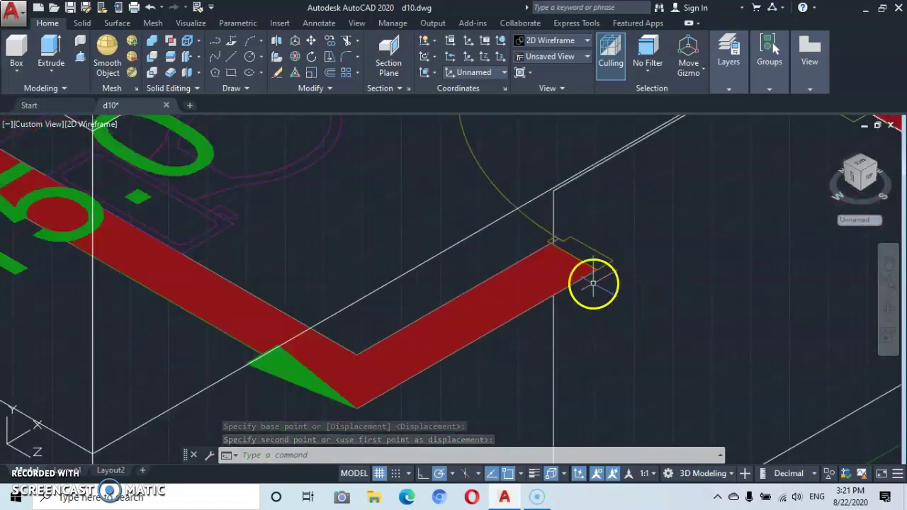
pyautogui.scroll(-2, 594, 283)
pyautogui.scroll(1, 607, 320)
pyautogui.scroll(-2, 607, 320)
pyautogui.scroll(3, 603, 318)
pyautogui.scroll(-3, 522, 328)
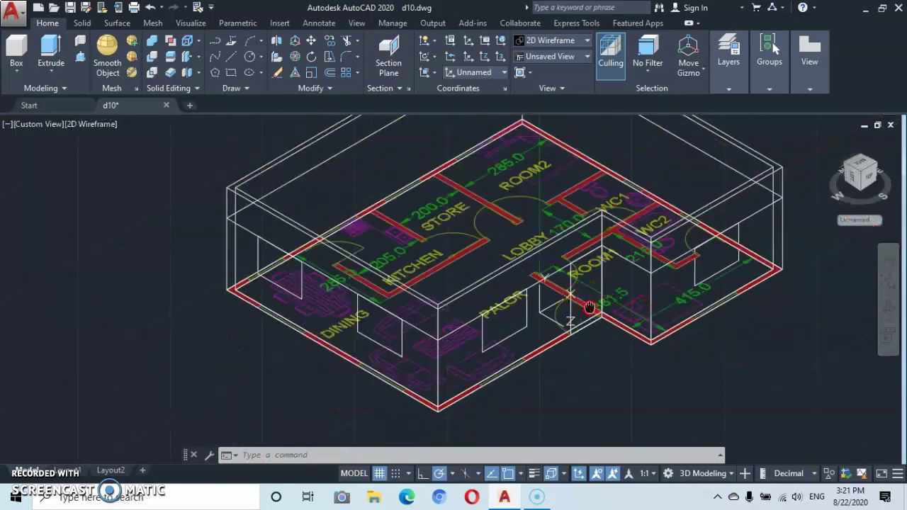
pyautogui.moveTo(589, 308); pyautogui.dragTo(528, 338, button='middle')
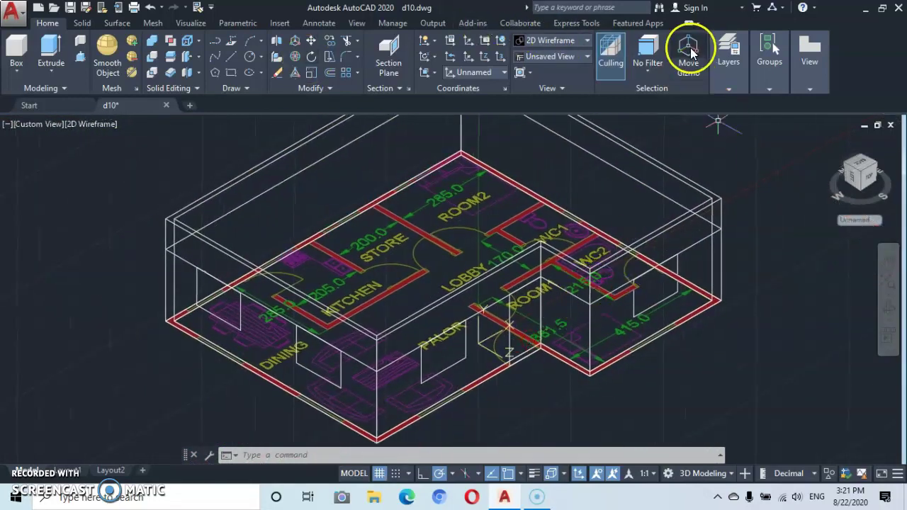
# Freeze the hatching, doors and window, dimensions, Defpoints, blocks and 0 layers, leaving only walls displayed.
pyautogui.click(728, 89)
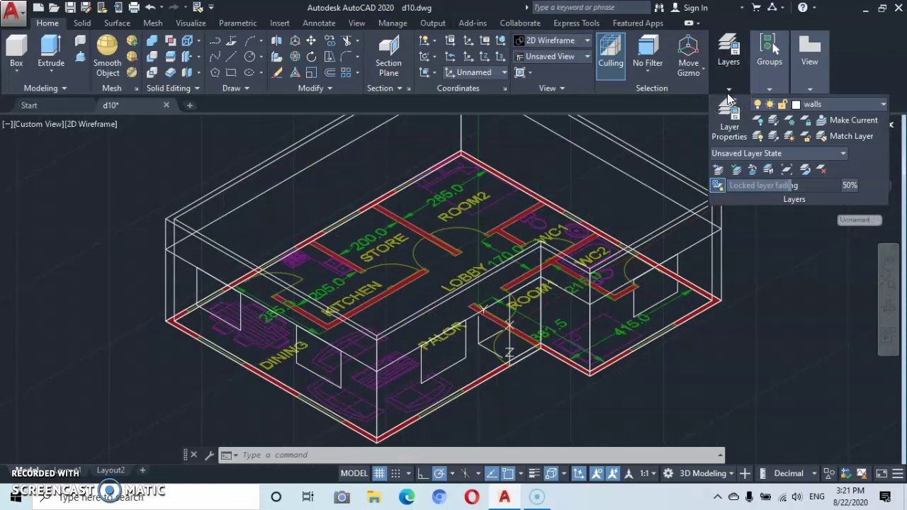
pyautogui.click(884, 105)
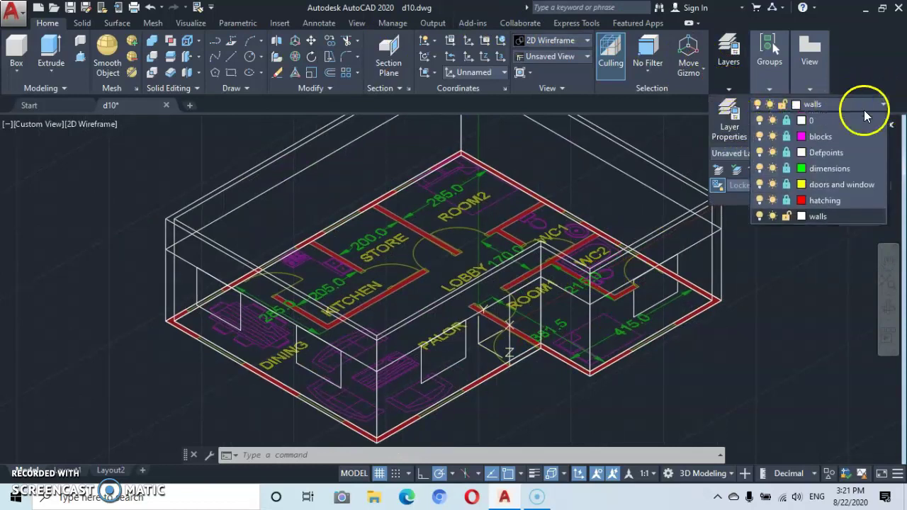
pyautogui.click(773, 201)
pyautogui.click(773, 184)
pyautogui.click(772, 169)
pyautogui.click(772, 153)
pyautogui.click(772, 136)
pyautogui.click(771, 121)
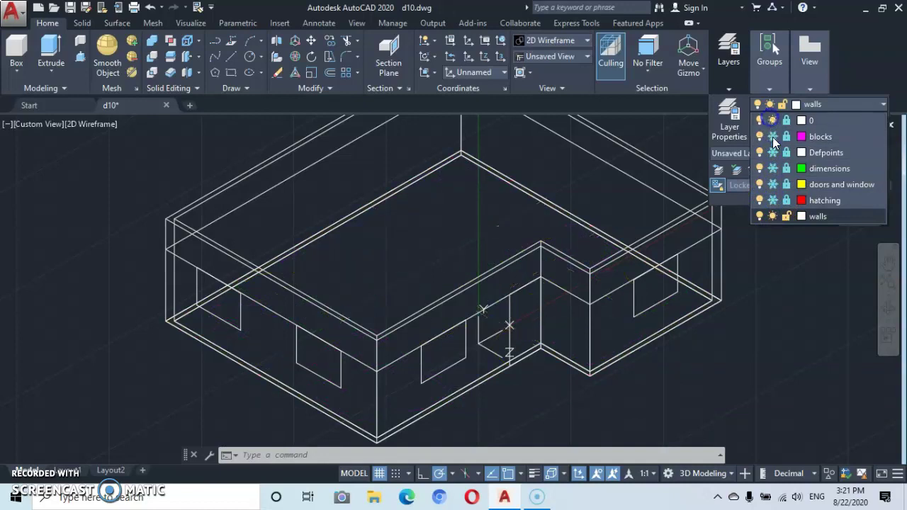
pyautogui.click(760, 269)
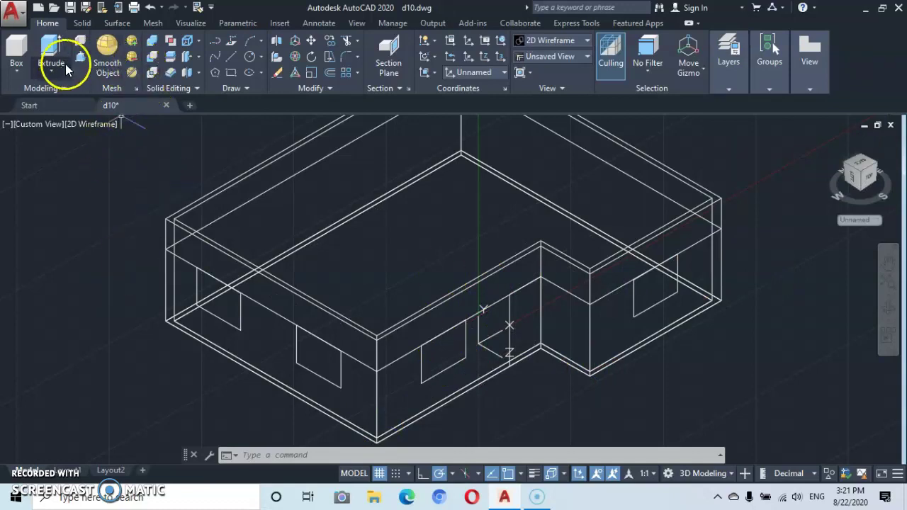
# Presspull the two window areas on the dining side's exterior wall inward through the wall to cut their openings.
pyautogui.click(224, 304)
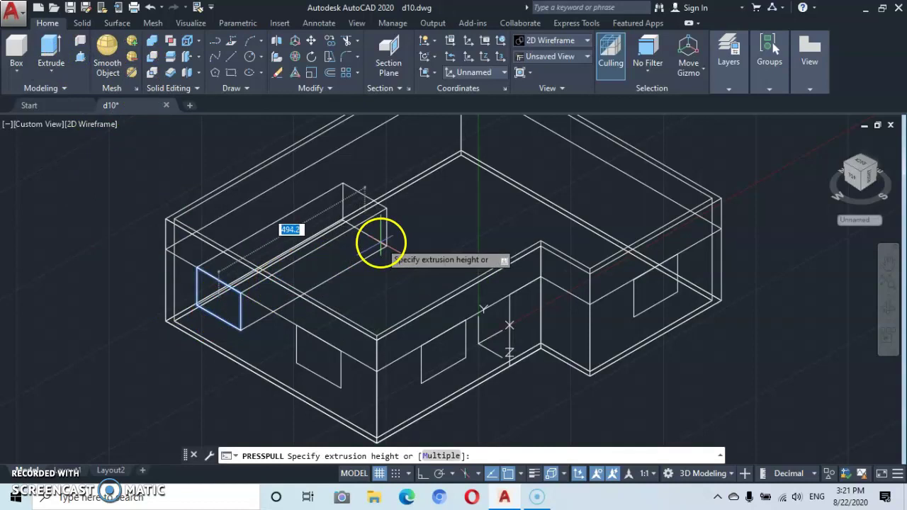
pyautogui.click(383, 243)
pyautogui.click(321, 361)
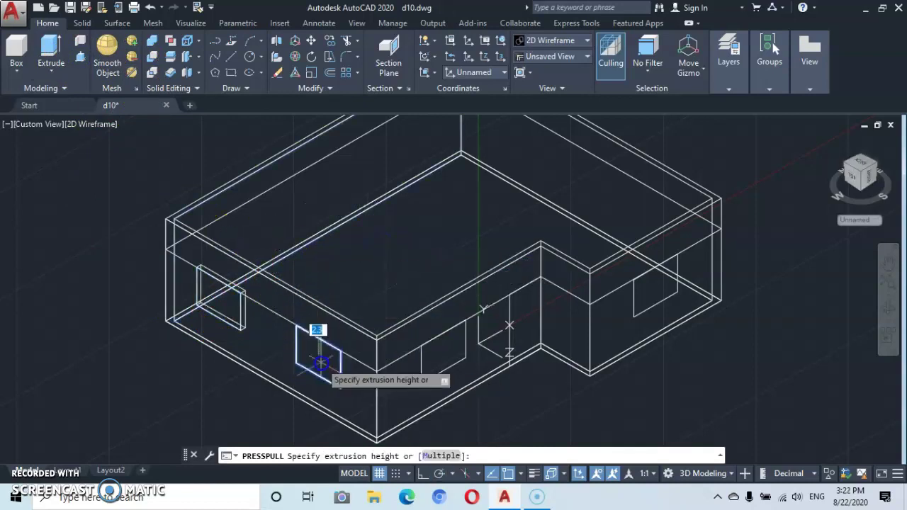
pyautogui.click(395, 253)
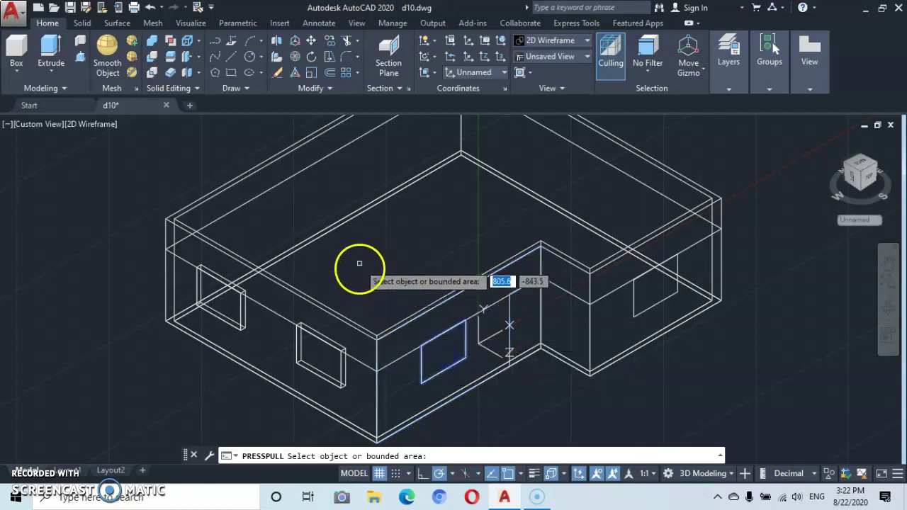
# Presspull the window and door areas beside the recess and the window area on the adjoining front wall inward to cut their openings.
pyautogui.click(441, 358)
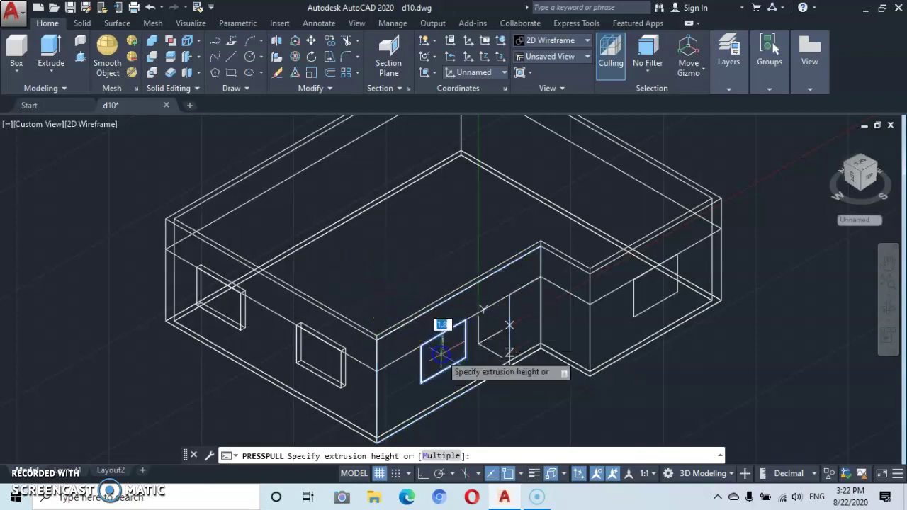
pyautogui.click(379, 264)
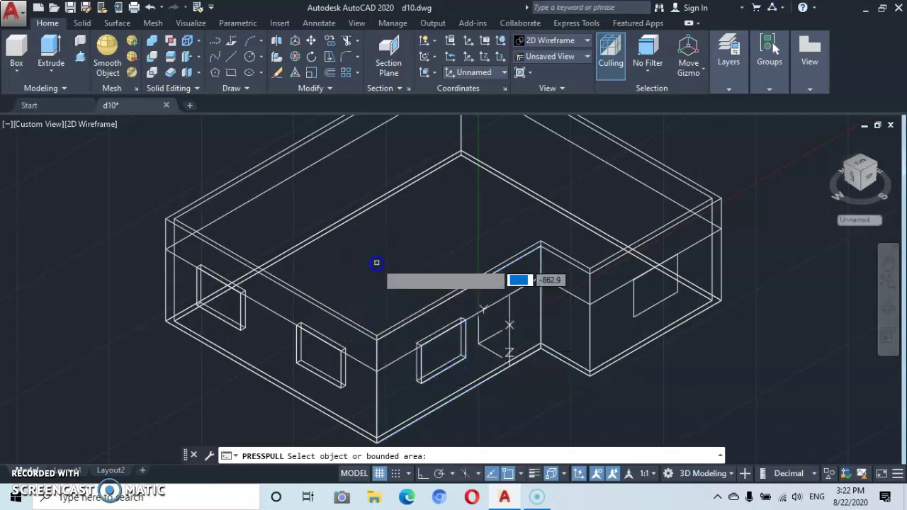
pyautogui.click(521, 323)
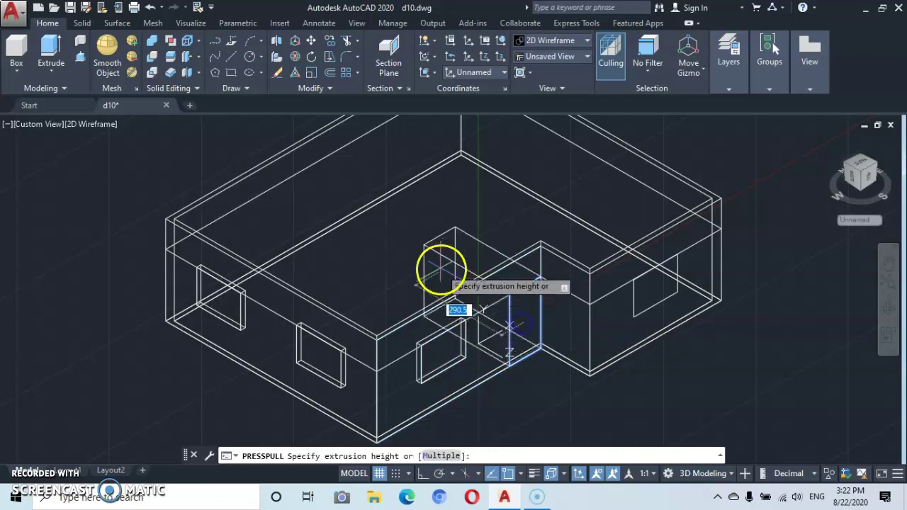
pyautogui.click(410, 247)
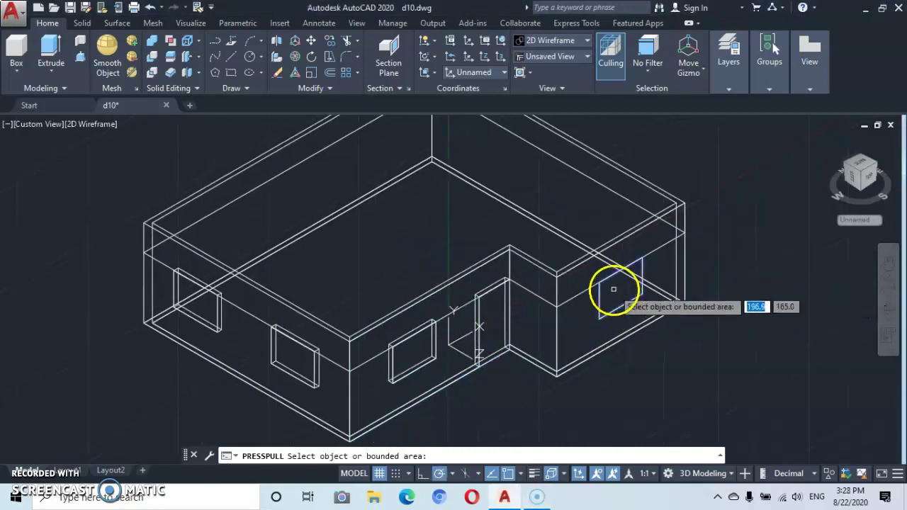
pyautogui.click(607, 282)
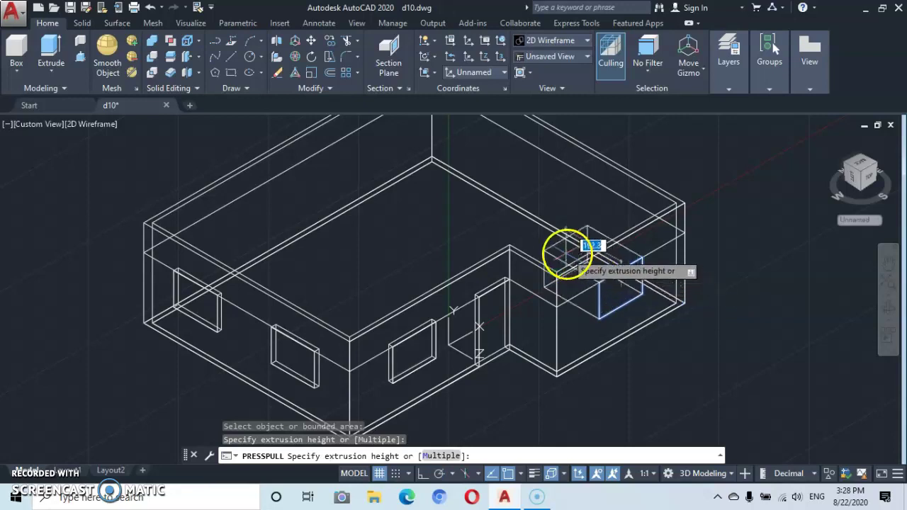
pyautogui.click(536, 236)
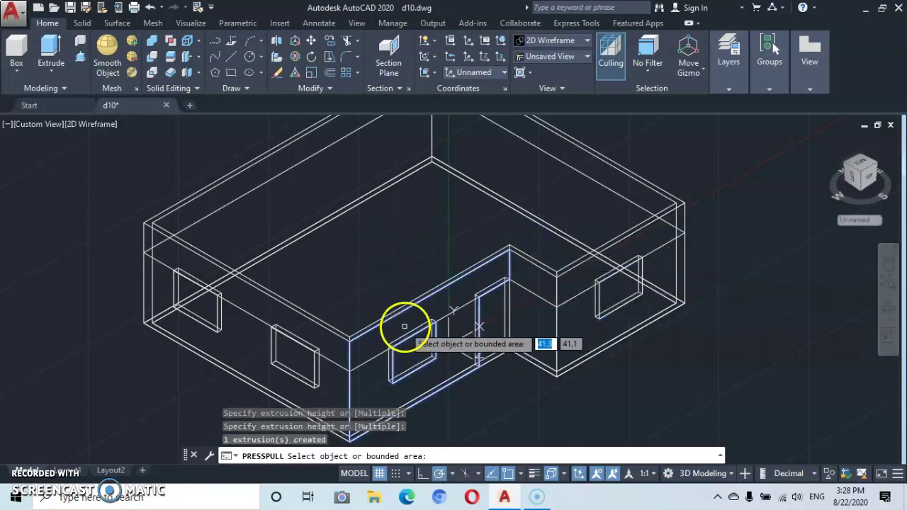
pyautogui.press('Return')
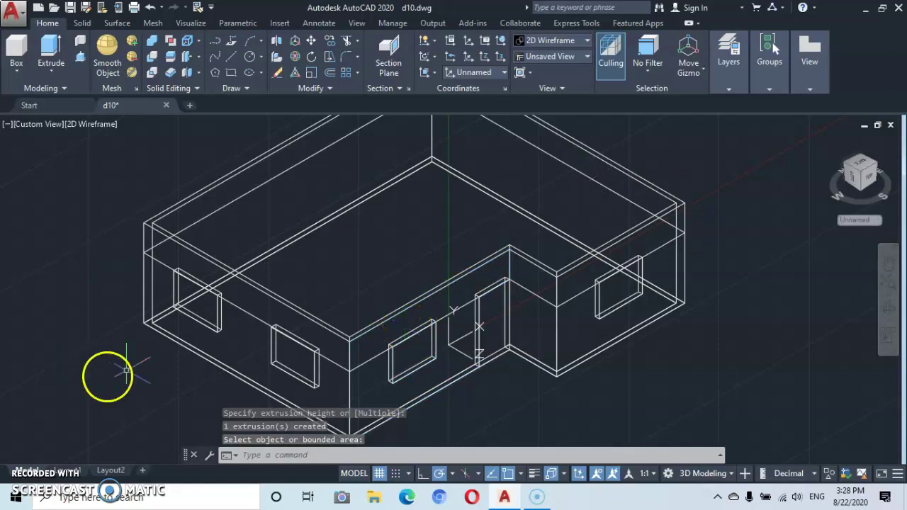
# Display the model in the Shaded visual style and turn off the grid.
pyautogui.click(95, 125)
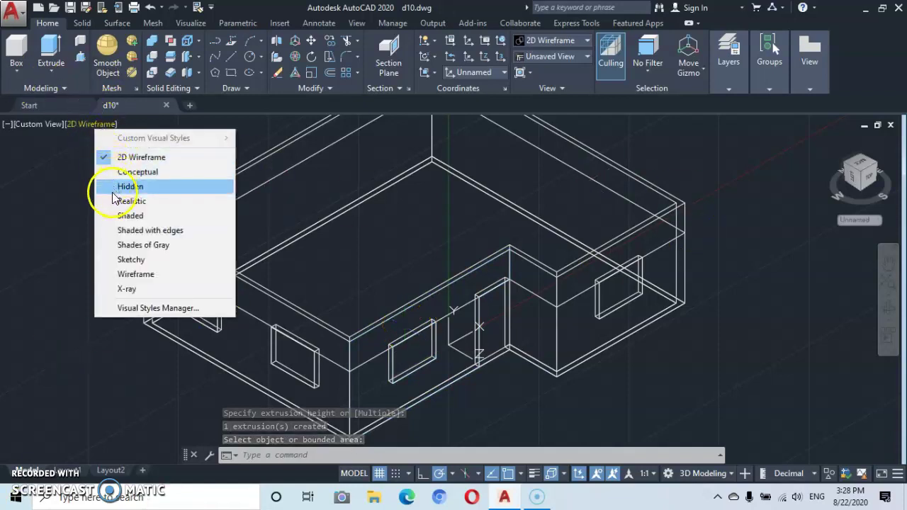
pyautogui.click(118, 216)
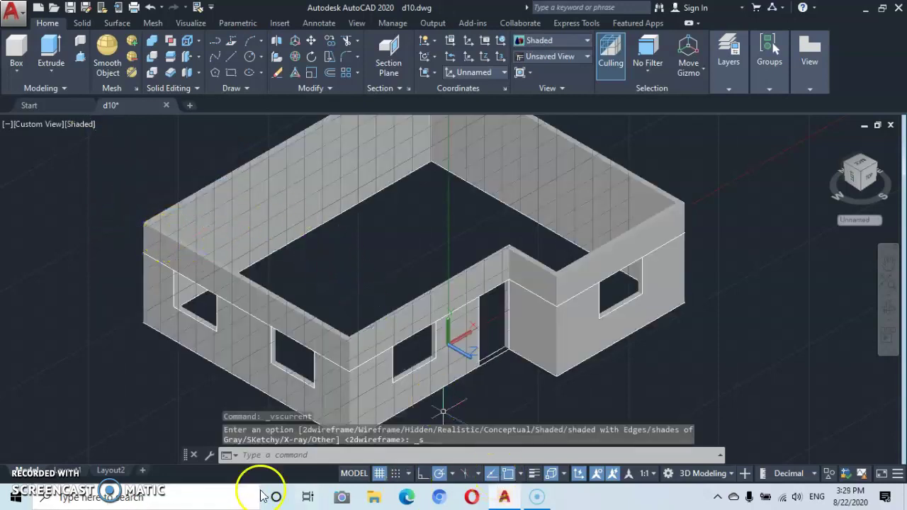
pyautogui.click(381, 473)
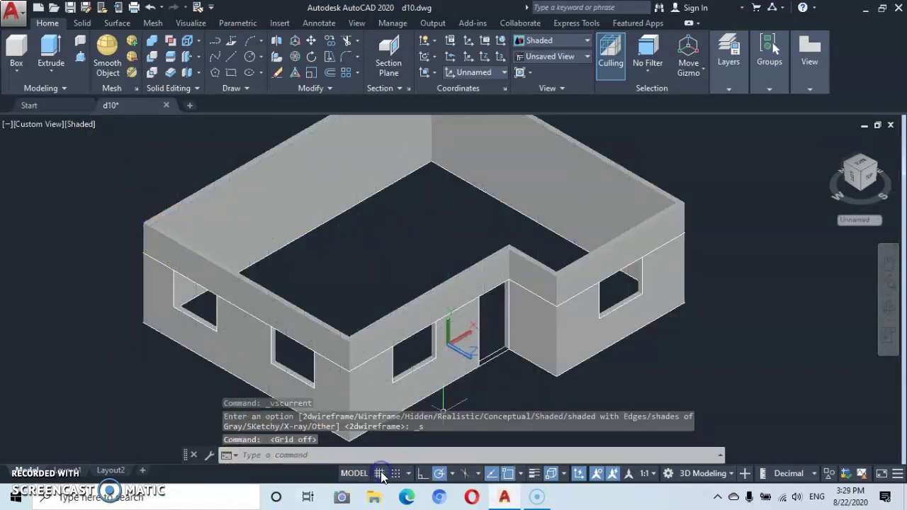
pyautogui.moveTo(459, 367)
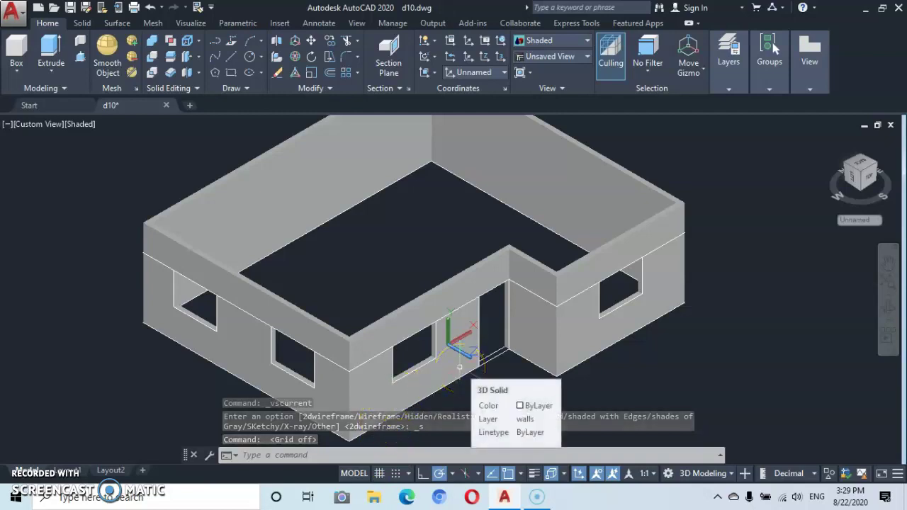
pyautogui.click(442, 359)
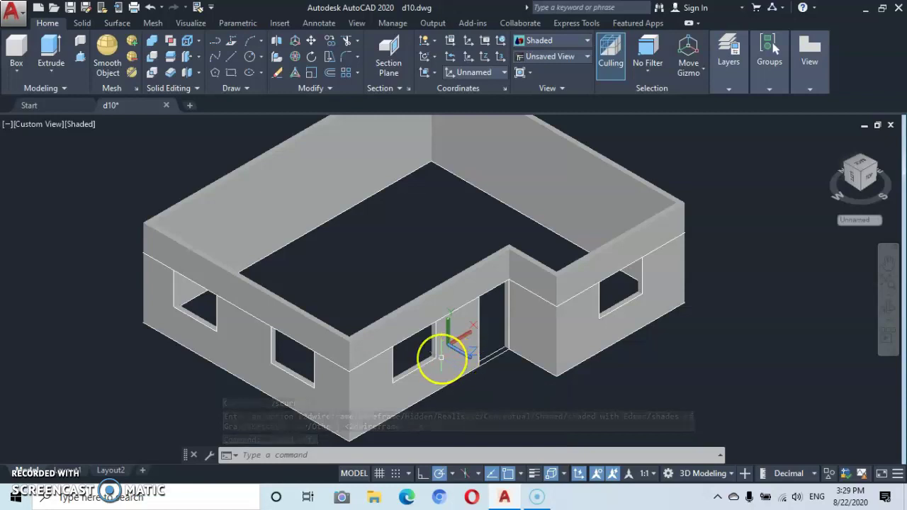
pyautogui.moveTo(441, 358)
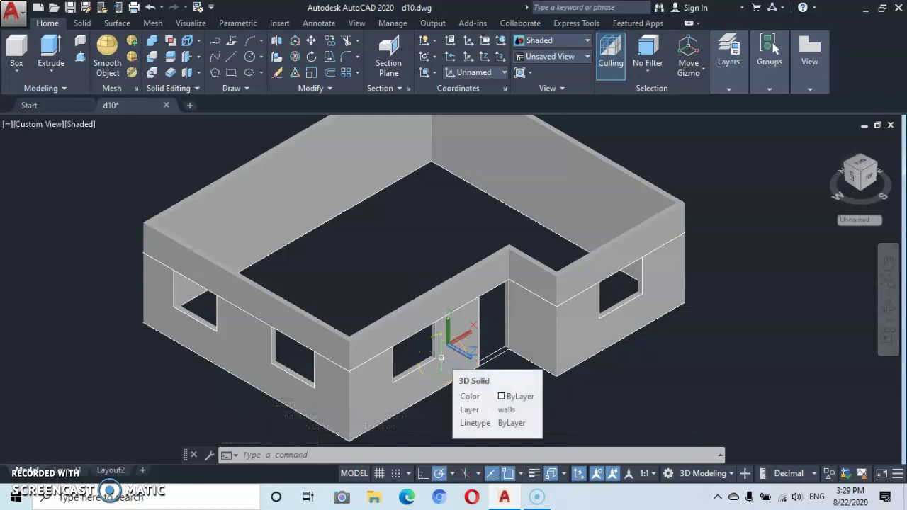
pyautogui.click(444, 388)
pyautogui.moveTo(442, 383); pyautogui.dragTo(443, 366, button='middle')
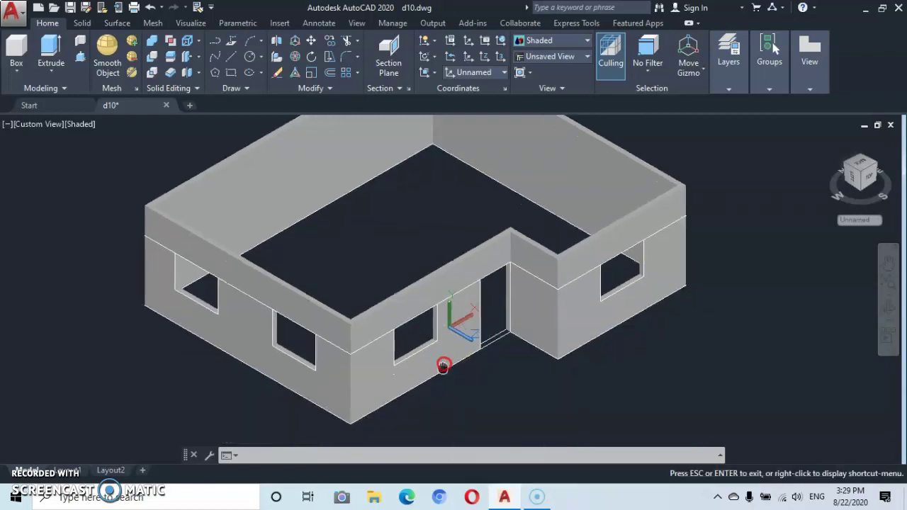
pyautogui.press('Escape')
pyautogui.click(22, 477)
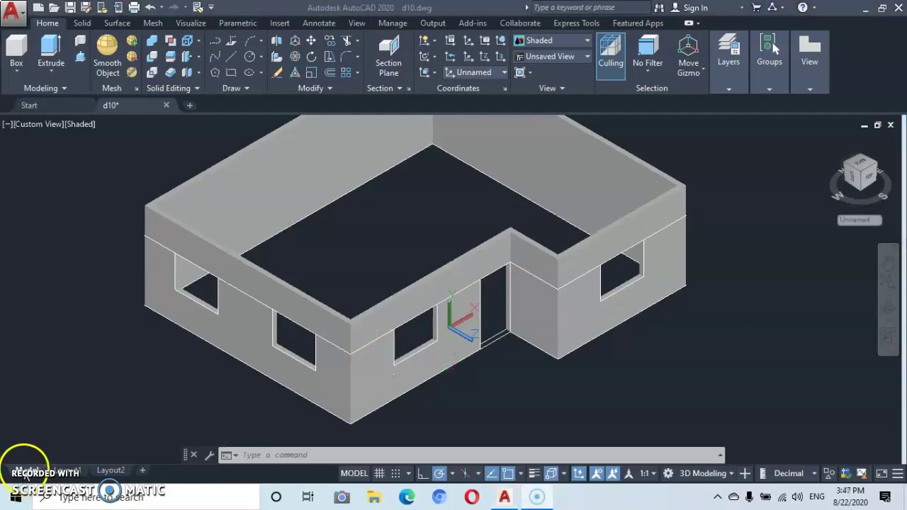